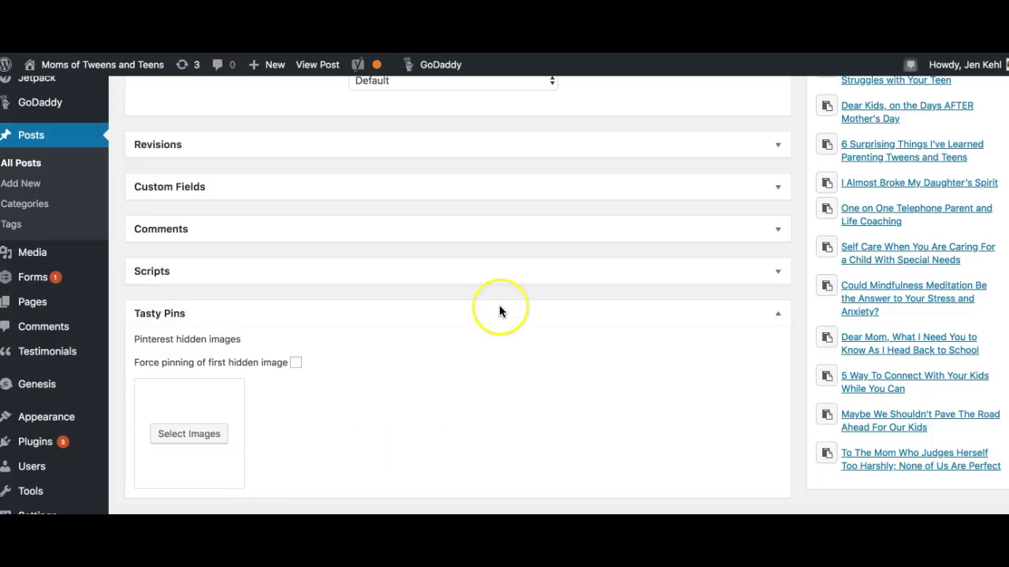
# Review the post's title, family photo and numbered body sections in the editor.
pyautogui.scroll(15, 499, 307)
pyautogui.scroll(20, 499, 311)
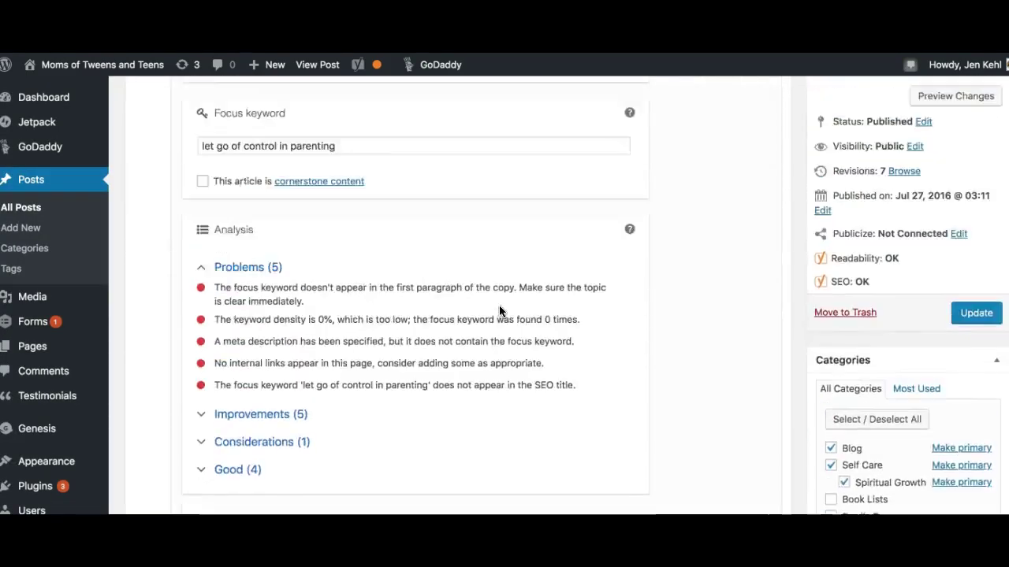
pyautogui.scroll(20, 499, 311)
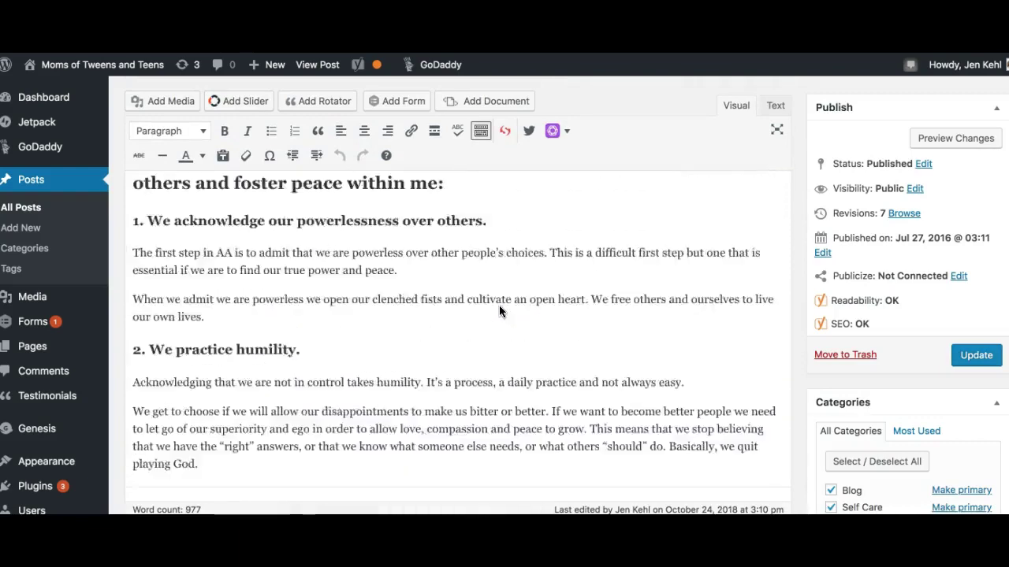
pyautogui.scroll(5, 499, 311)
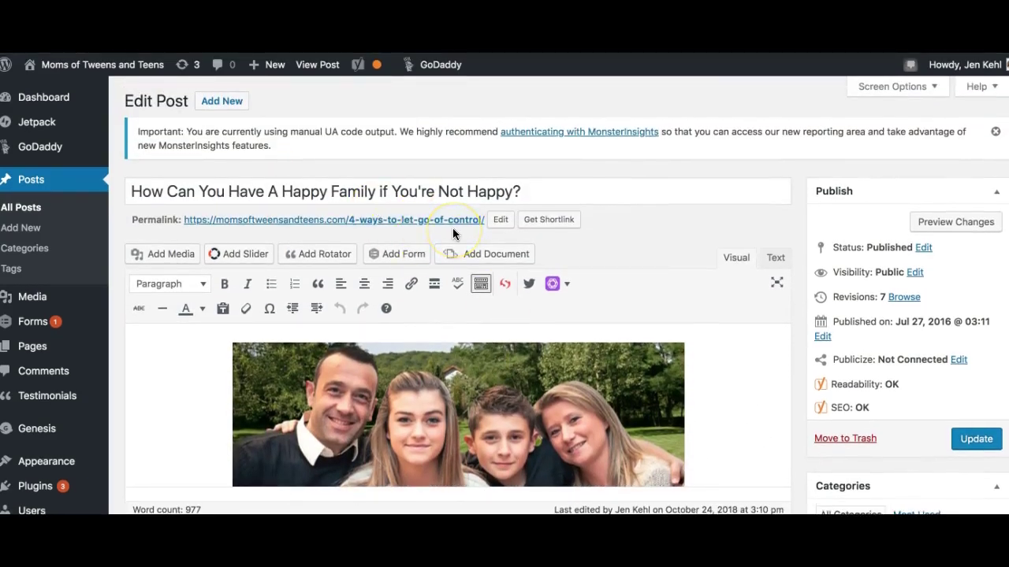
pyautogui.click(468, 370)
pyautogui.scroll(-15, 468, 370)
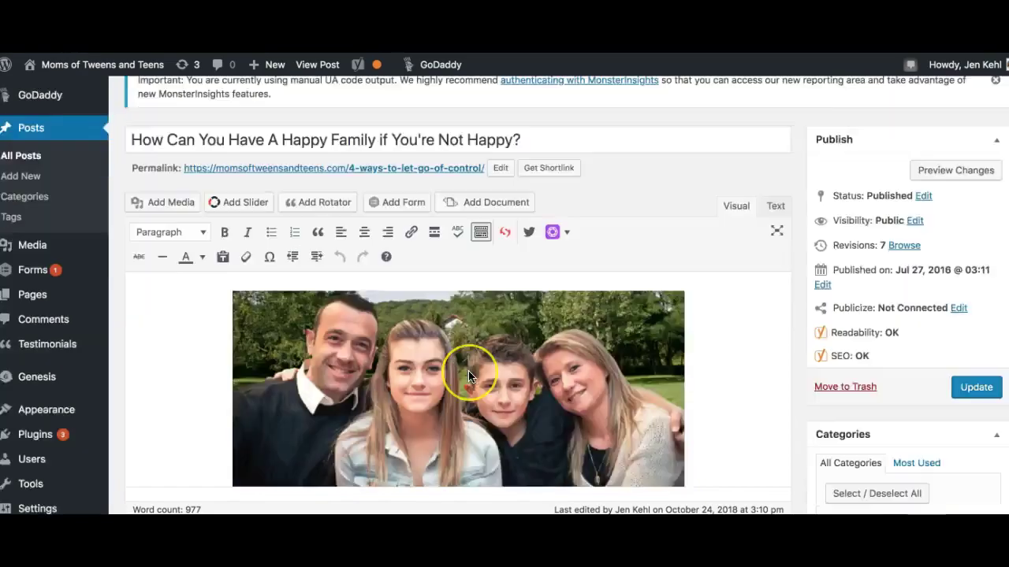
pyautogui.scroll(-5, 468, 377)
pyautogui.scroll(5, 468, 377)
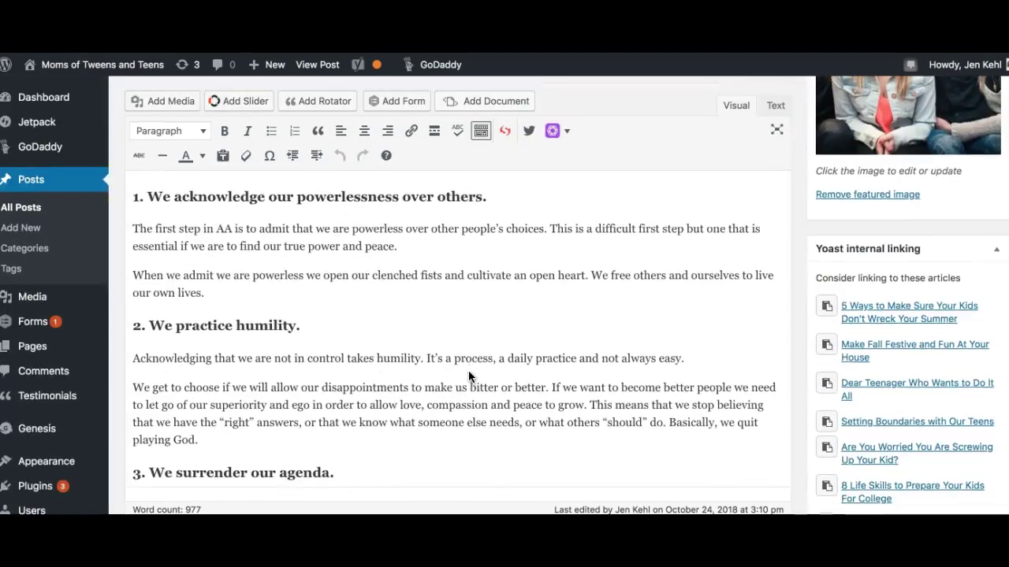
pyautogui.scroll(-5, 468, 377)
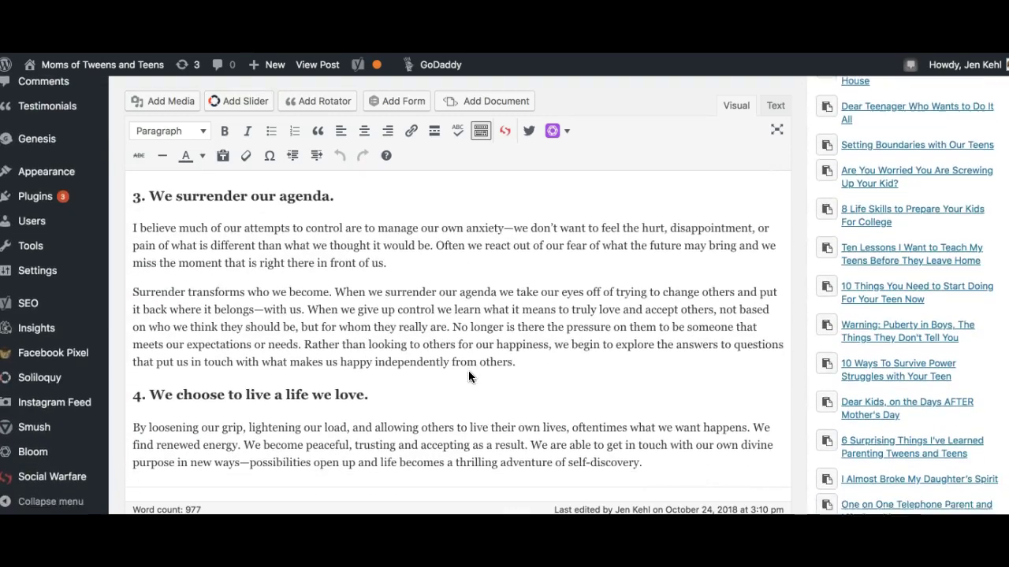
pyautogui.scroll(8, 468, 371)
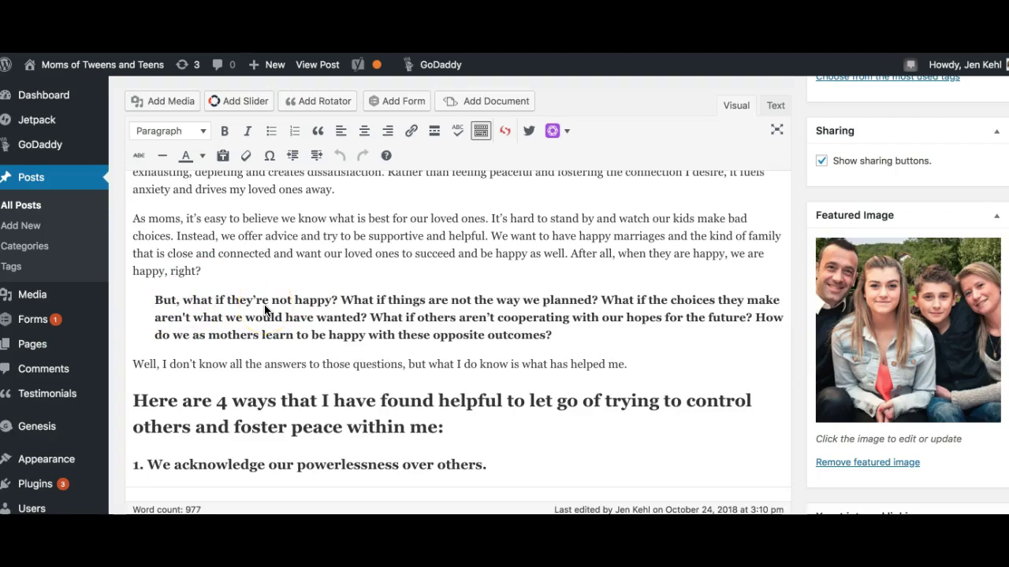
# Examine the Social Warfare social media image and Pinterest image, and highlight the full Pinterest description text.
pyautogui.scroll(-20, 266, 310)
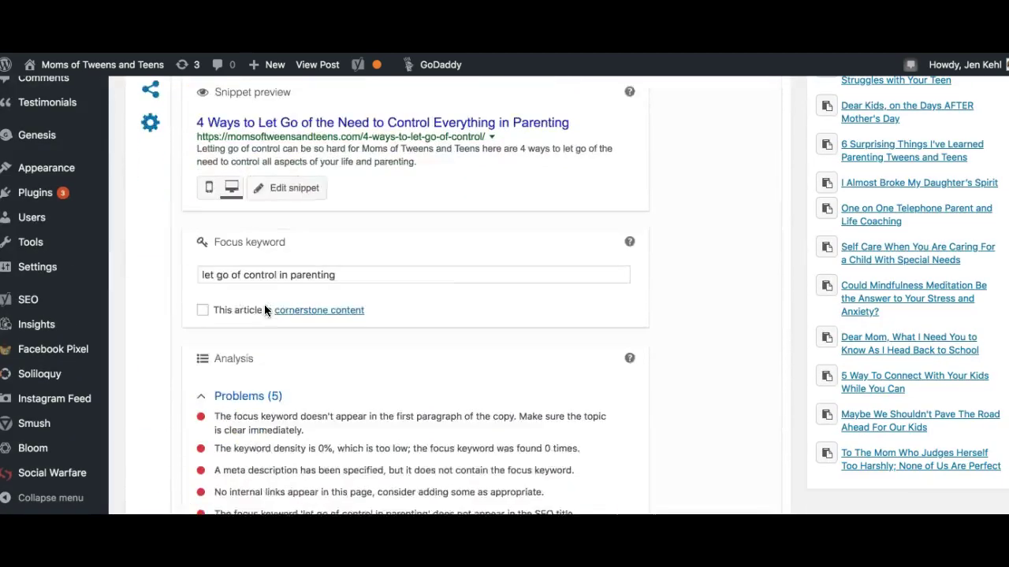
pyautogui.scroll(-10, 264, 310)
pyautogui.scroll(-3, 229, 338)
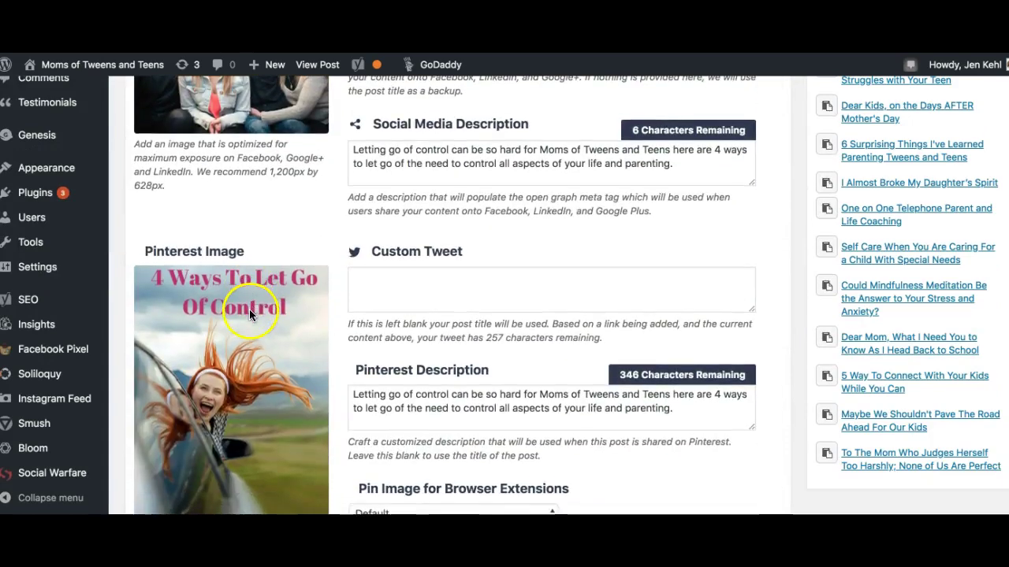
pyautogui.scroll(3, 216, 378)
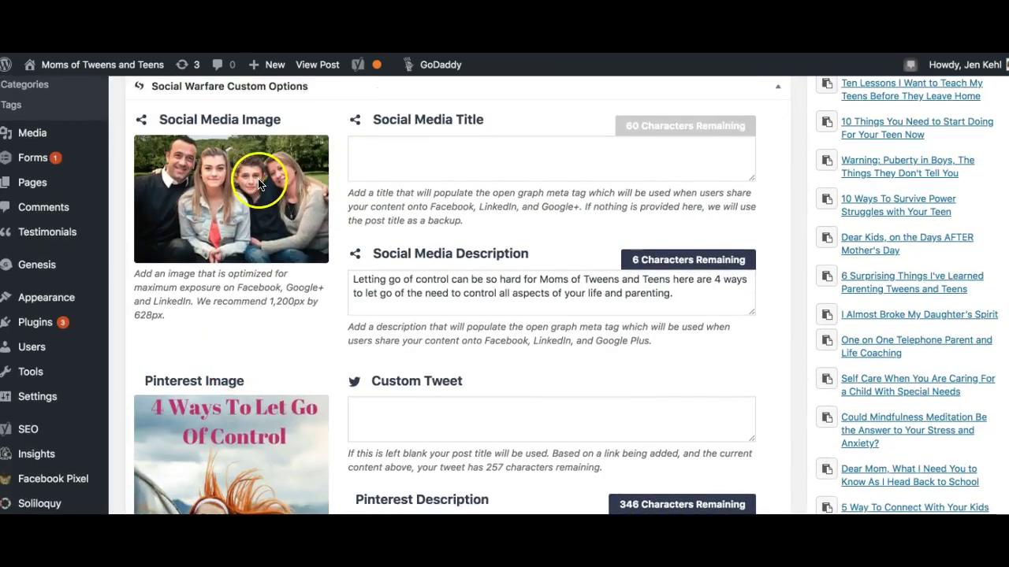
pyautogui.scroll(-3, 260, 184)
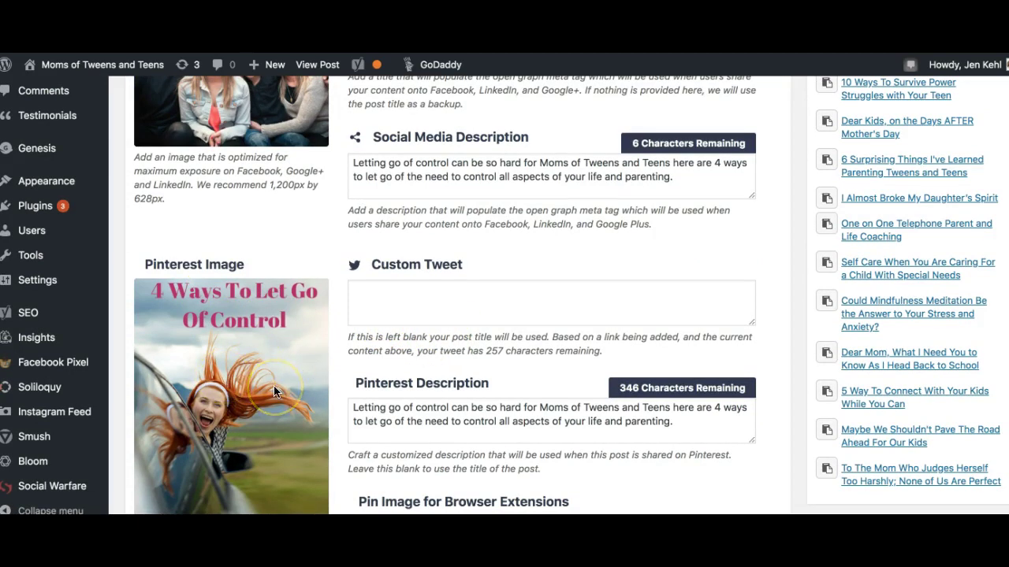
pyautogui.scroll(-3, 273, 392)
pyautogui.click(683, 320)
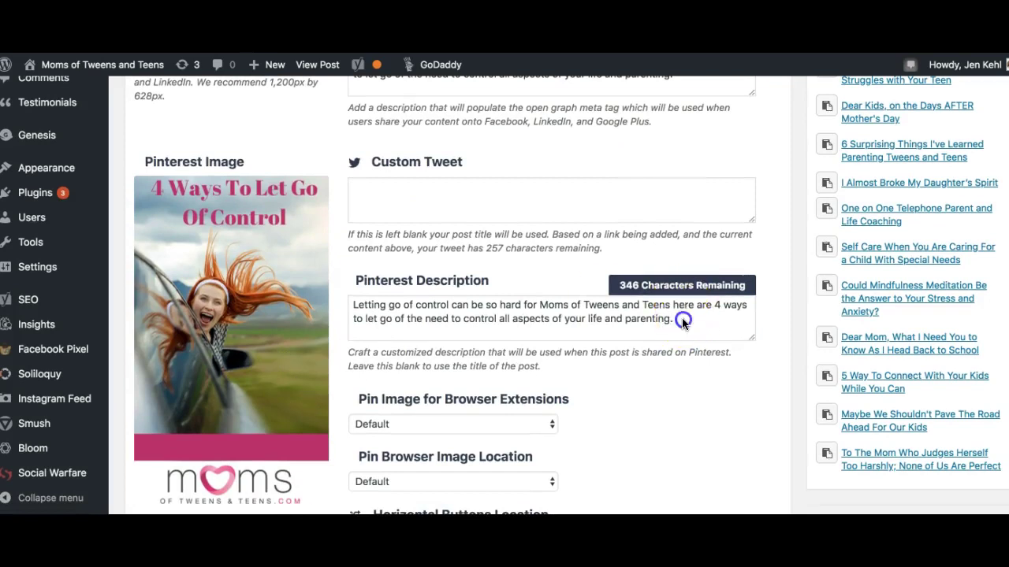
pyautogui.moveTo(675, 318); pyautogui.dragTo(349, 309)
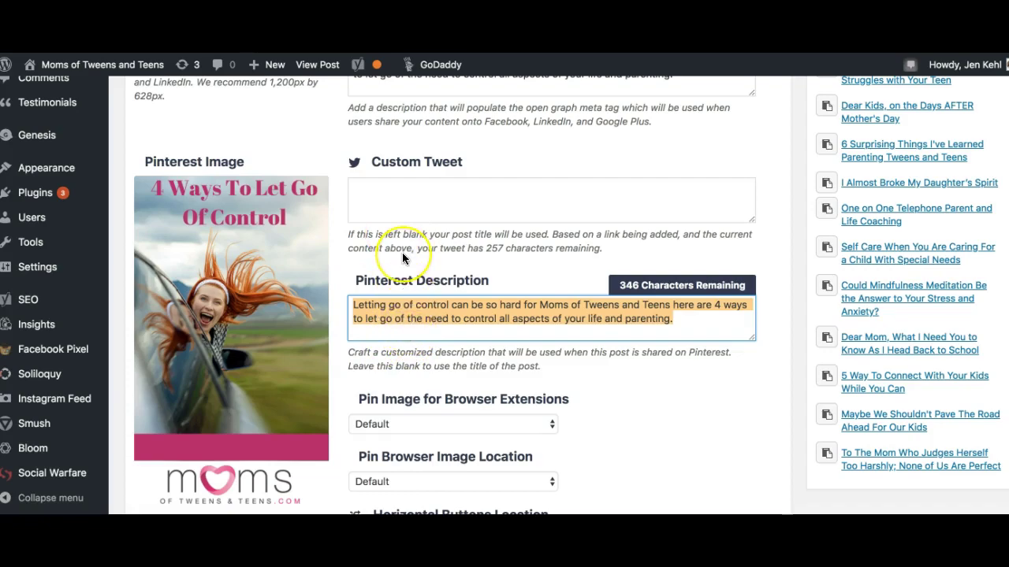
# Read back through the post body, from the introduction's bold questions to the fourth numbered section.
pyautogui.scroll(15, 403, 254)
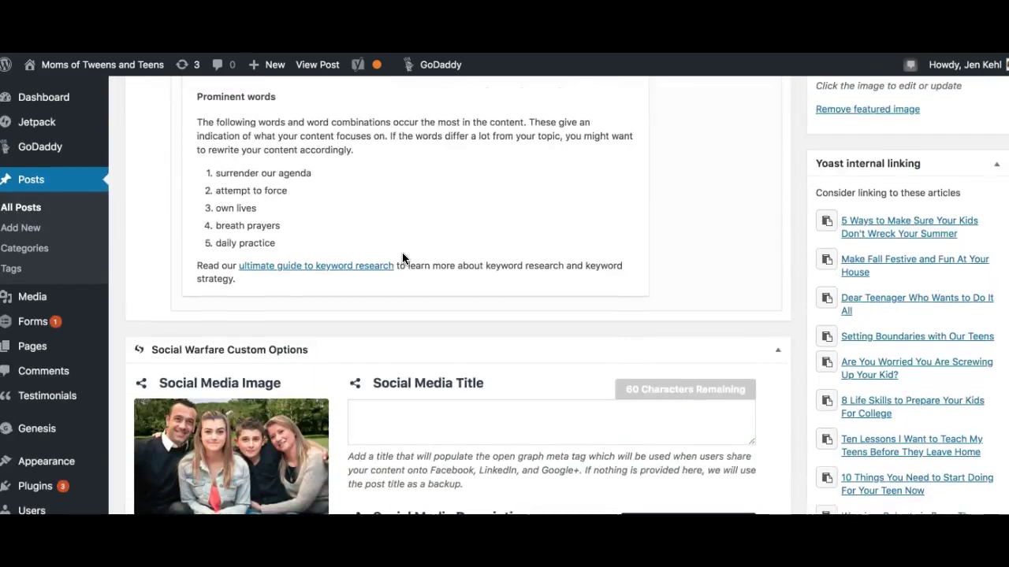
pyautogui.scroll(20, 403, 257)
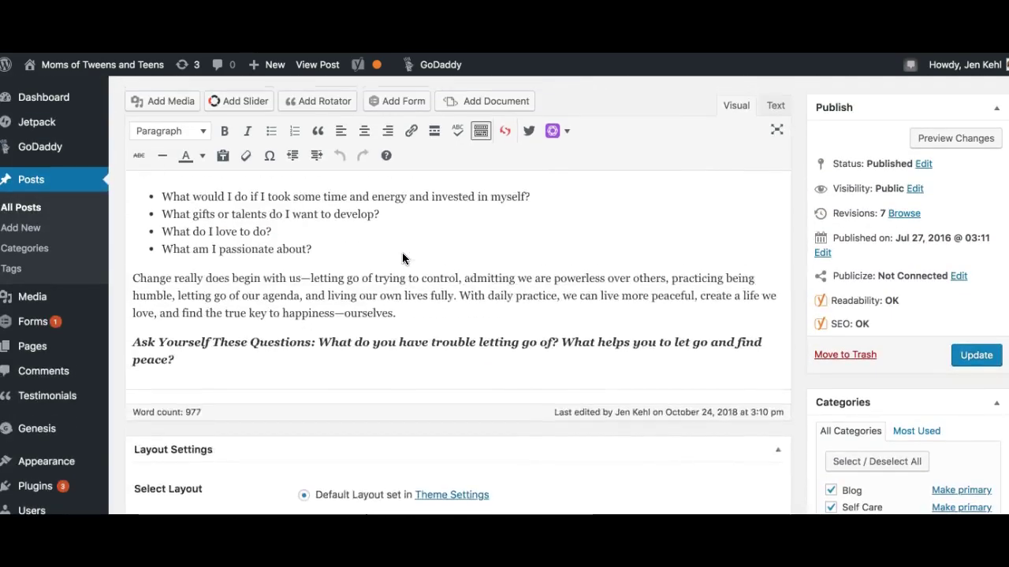
pyautogui.scroll(5, 402, 258)
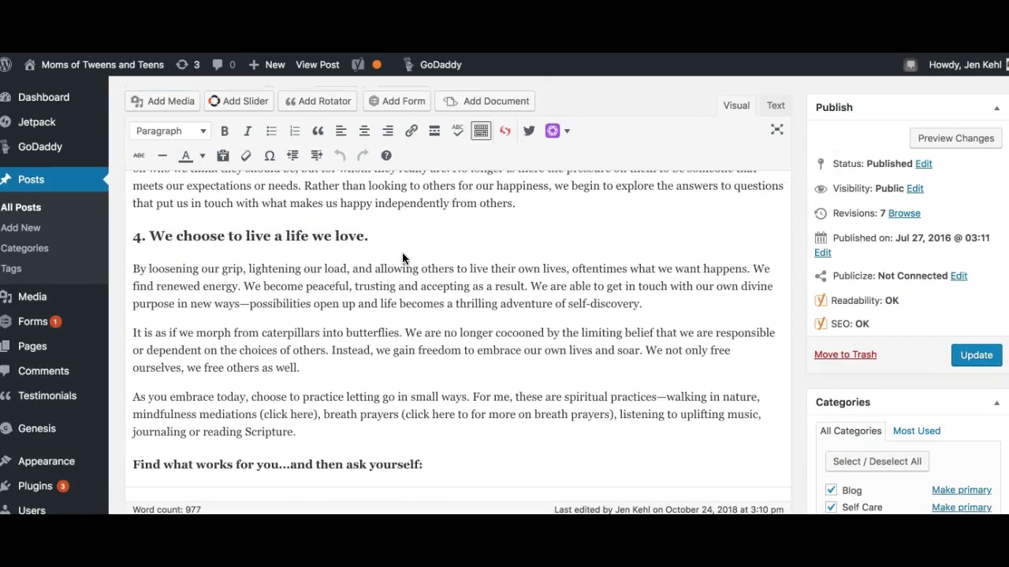
pyautogui.scroll(5, 401, 258)
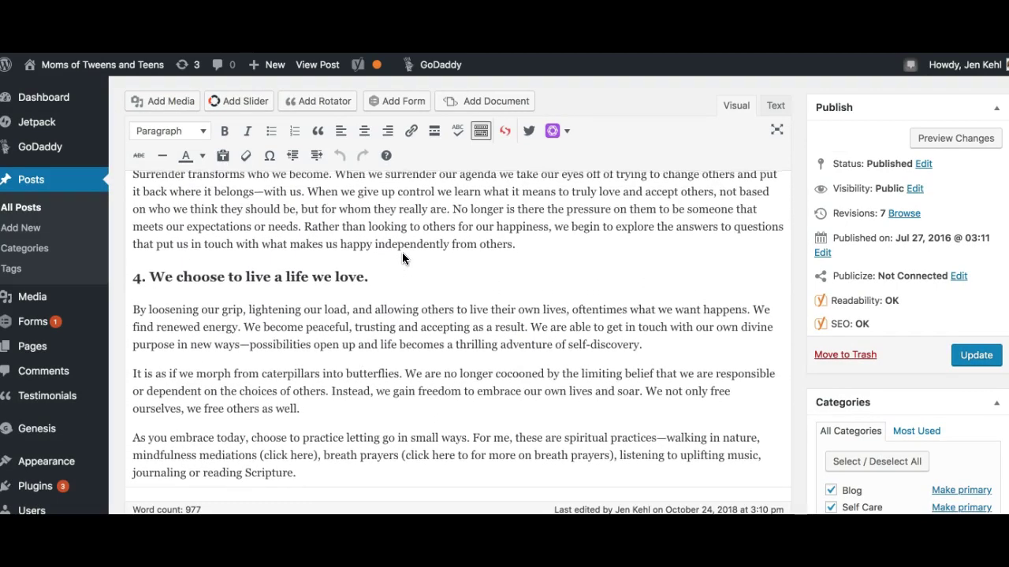
pyautogui.scroll(15, 402, 257)
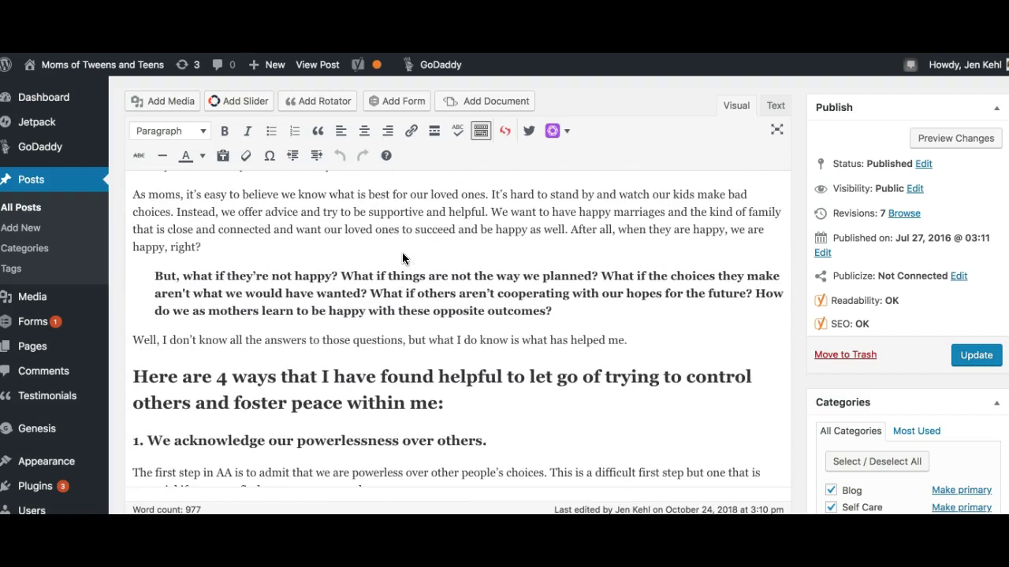
pyautogui.click(403, 298)
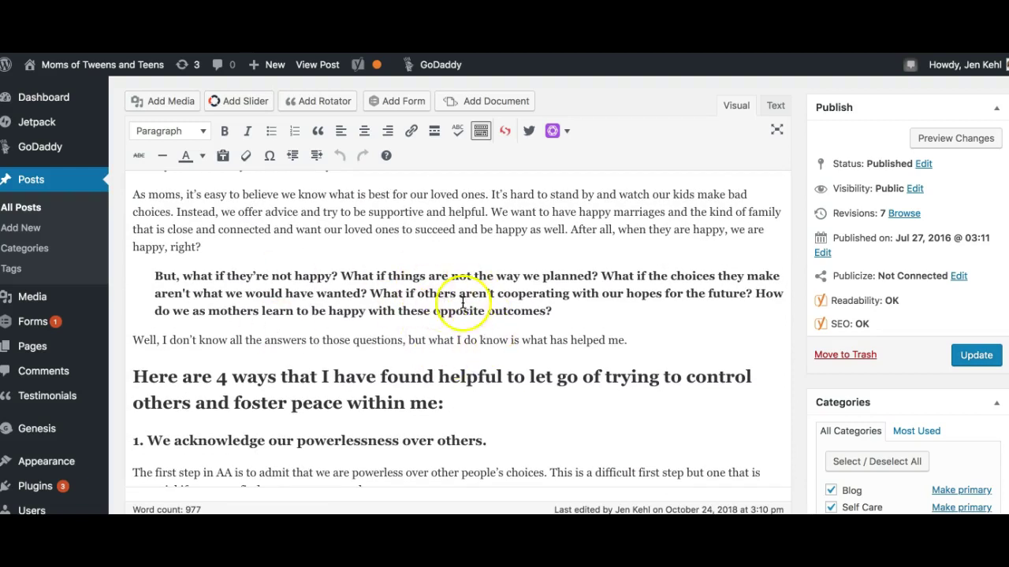
pyautogui.scroll(-5, 487, 324)
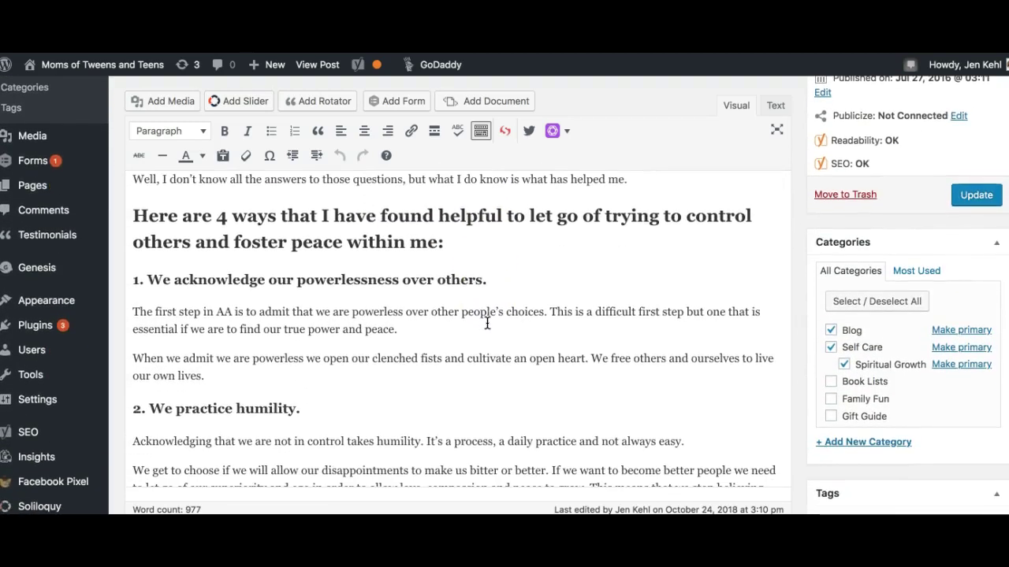
pyautogui.scroll(-1, 487, 323)
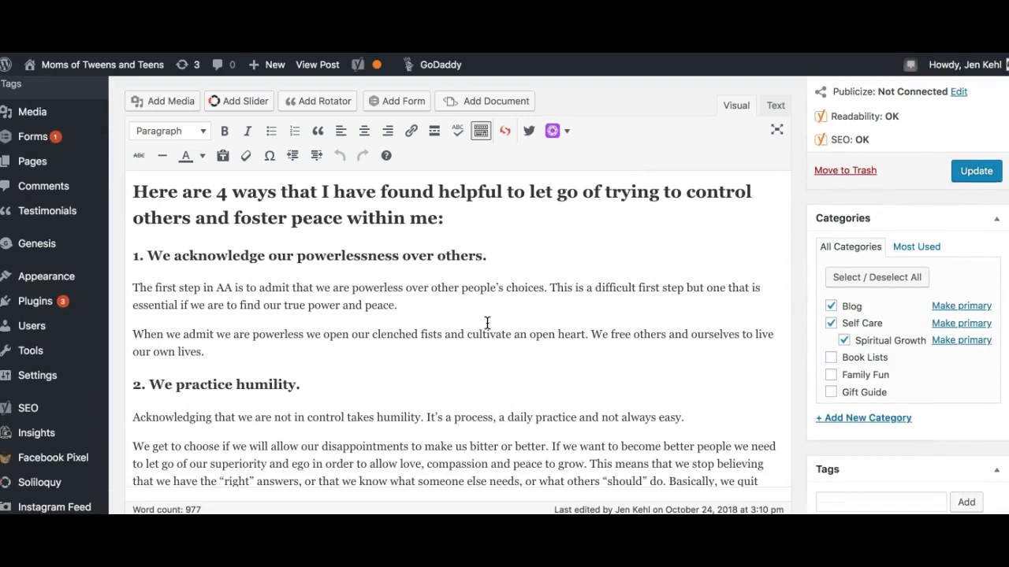
pyautogui.scroll(-2, 487, 323)
pyautogui.scroll(-5, 487, 323)
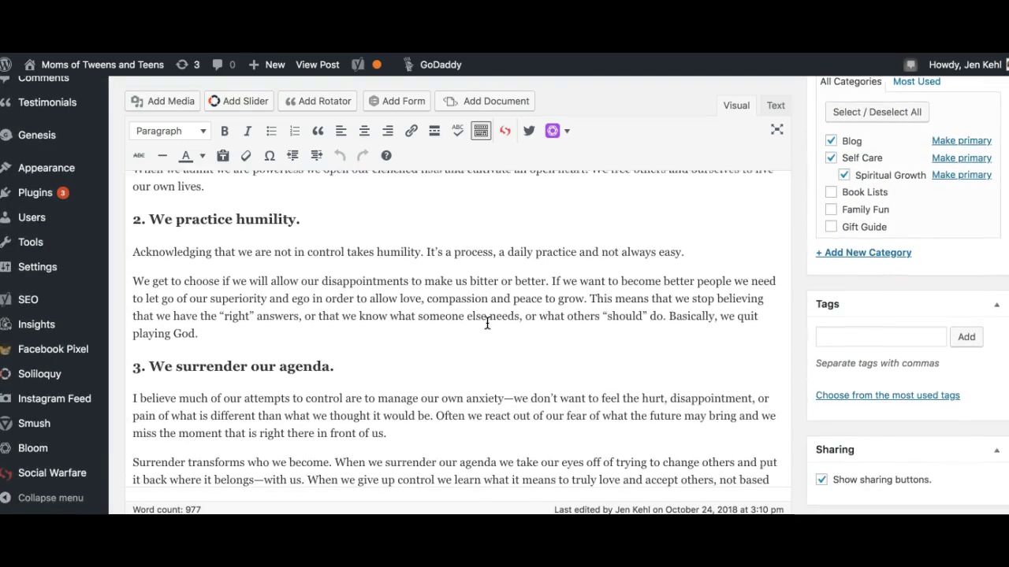
pyautogui.scroll(-5, 487, 323)
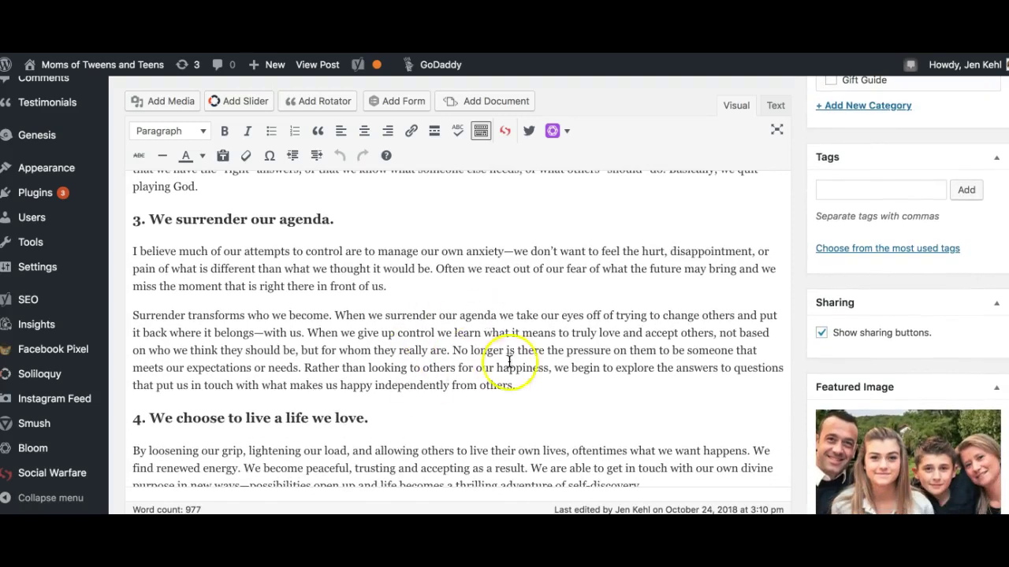
pyautogui.scroll(-5, 473, 360)
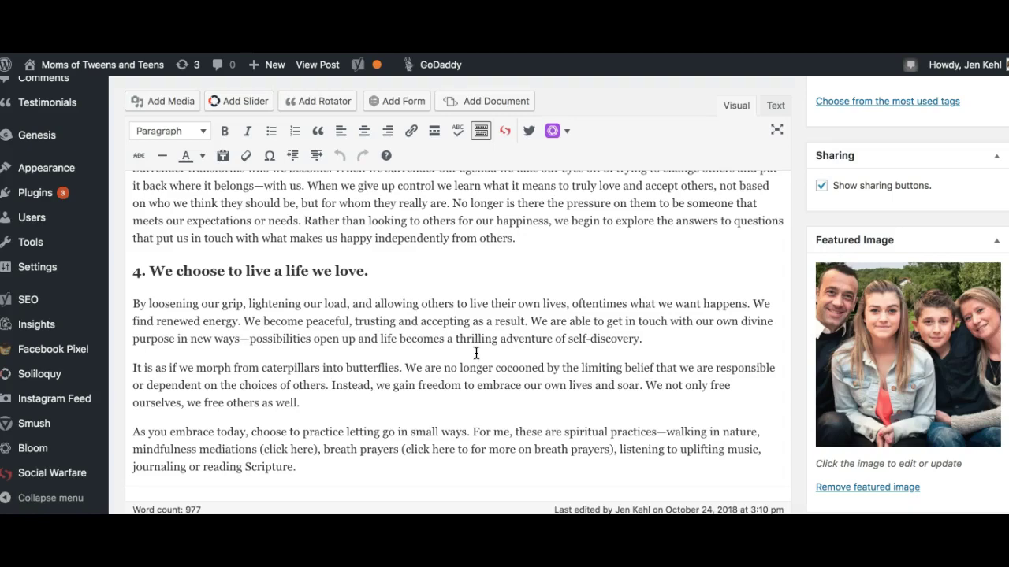
# Open the file chooser for uploading a Pinterest hidden image in the post's Tasty Pins section.
pyautogui.scroll(-20, 486, 359)
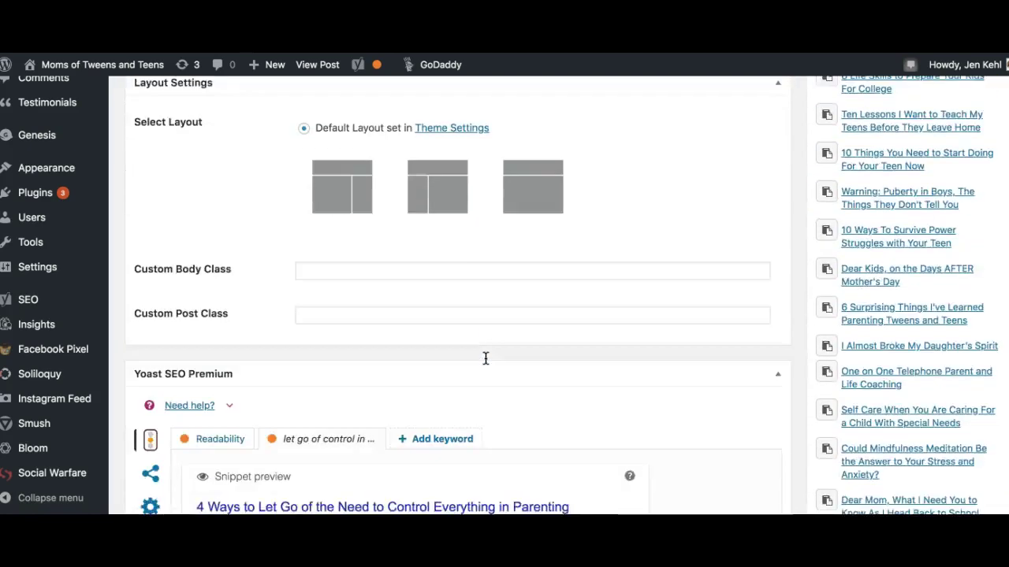
pyautogui.scroll(-10, 485, 359)
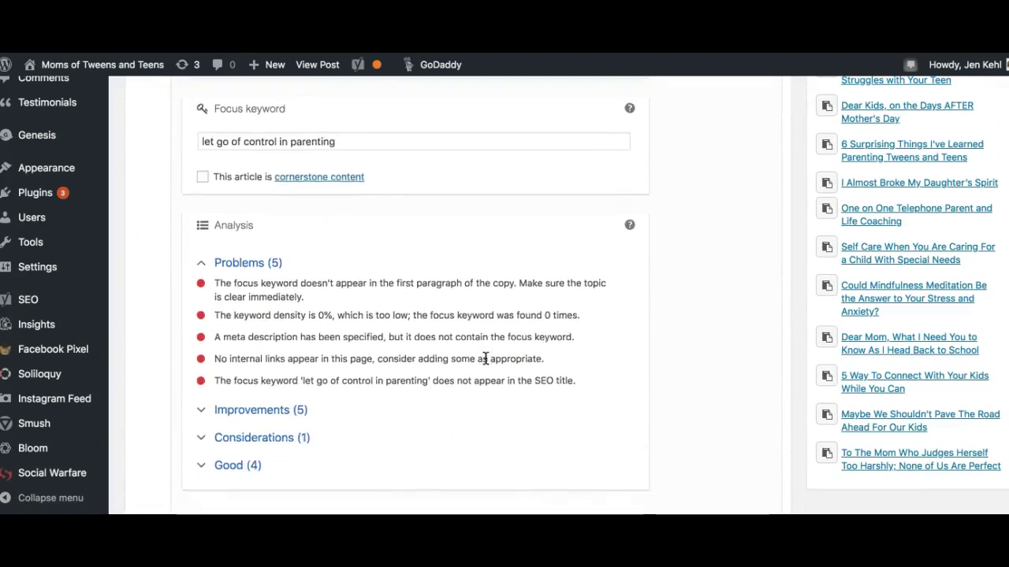
pyautogui.scroll(-10, 485, 358)
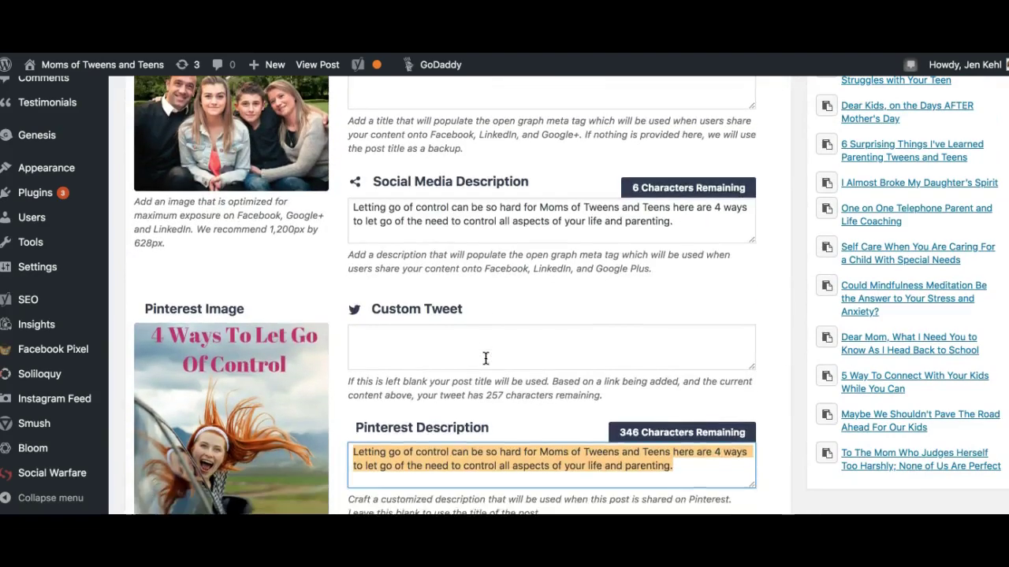
pyautogui.scroll(-5, 485, 358)
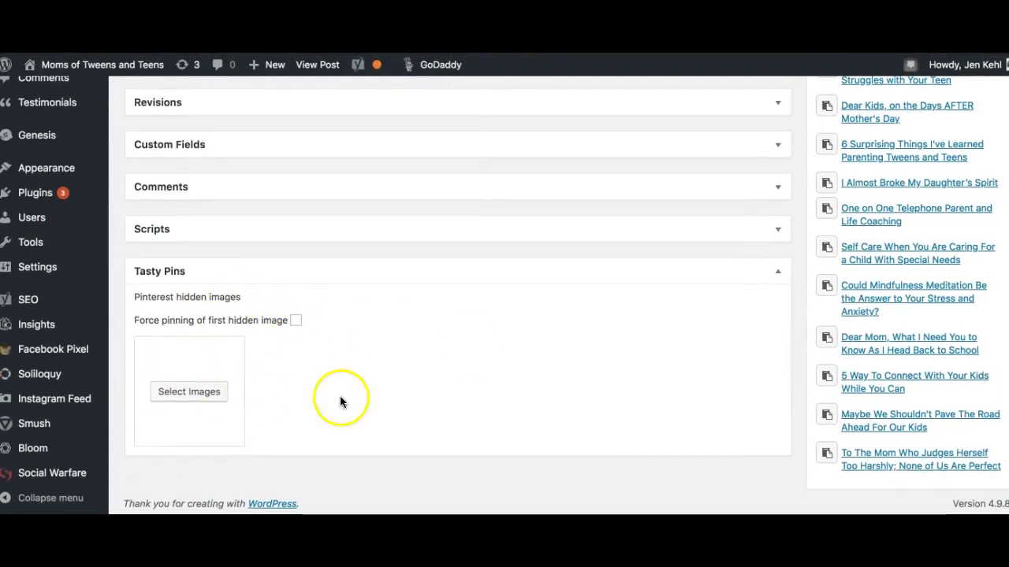
pyautogui.click(197, 394)
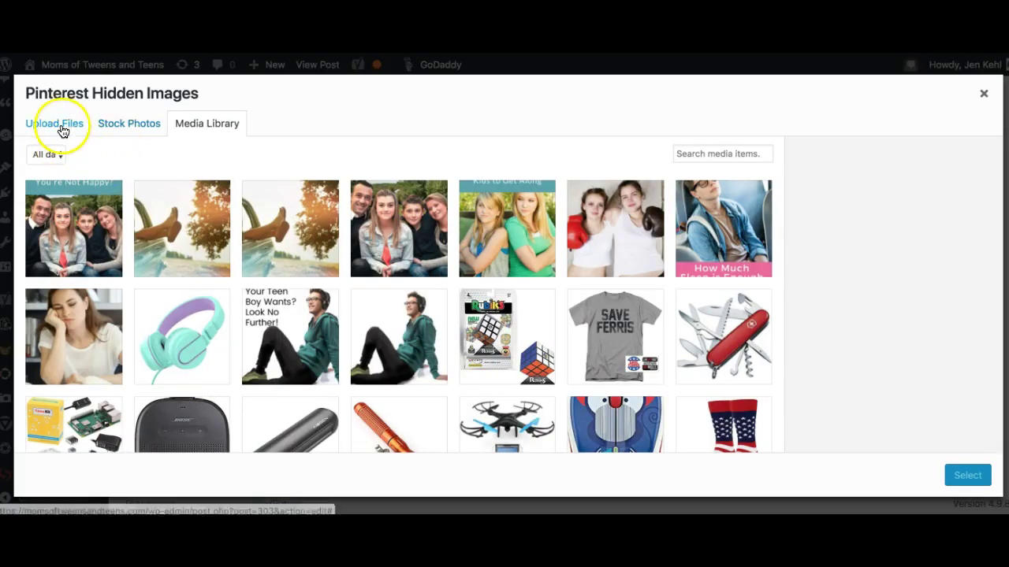
pyautogui.click(62, 127)
pyautogui.click(499, 307)
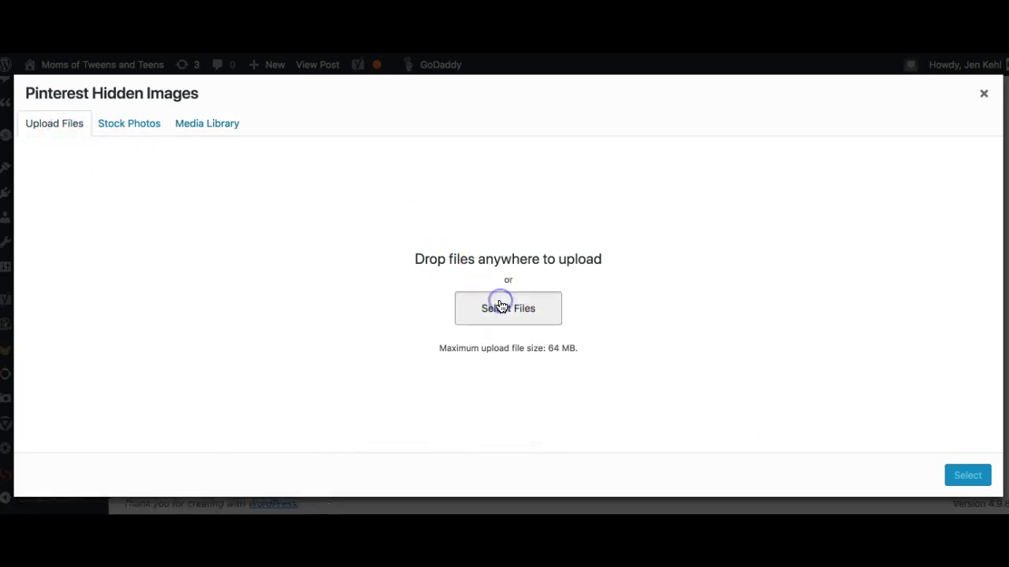
# Upload 1.png from the Happy Family Pins folder as a Pinterest hidden image.
pyautogui.click(438, 130)
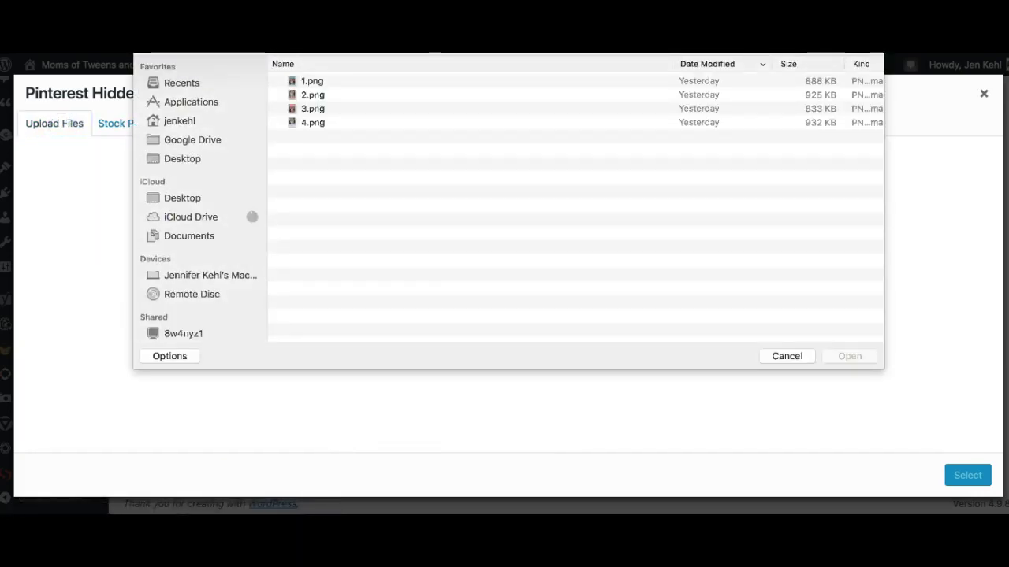
pyautogui.click(504, 39)
pyautogui.click(472, 58)
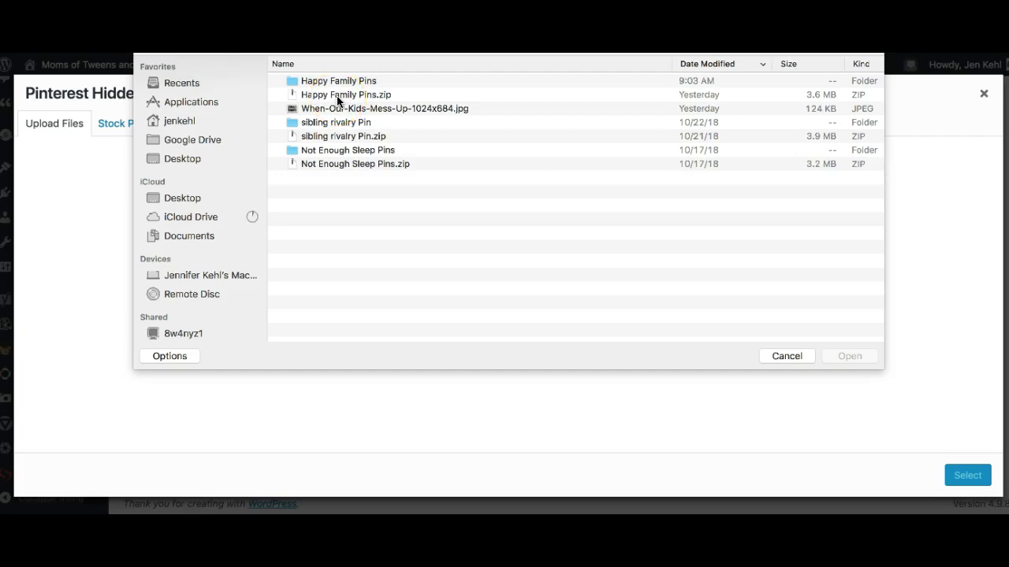
pyautogui.click(338, 82)
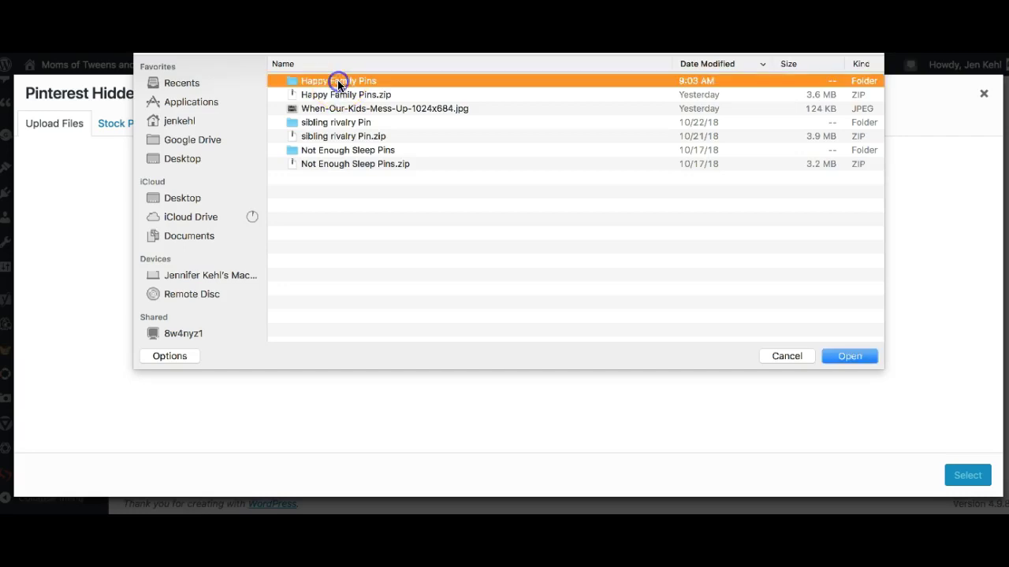
pyautogui.doubleClick(338, 82)
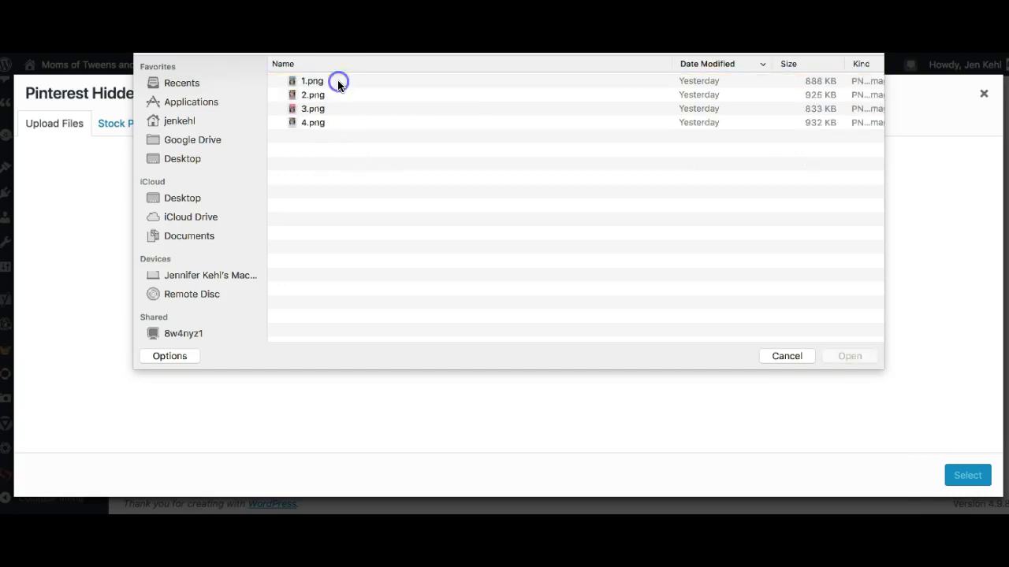
pyautogui.click(309, 80)
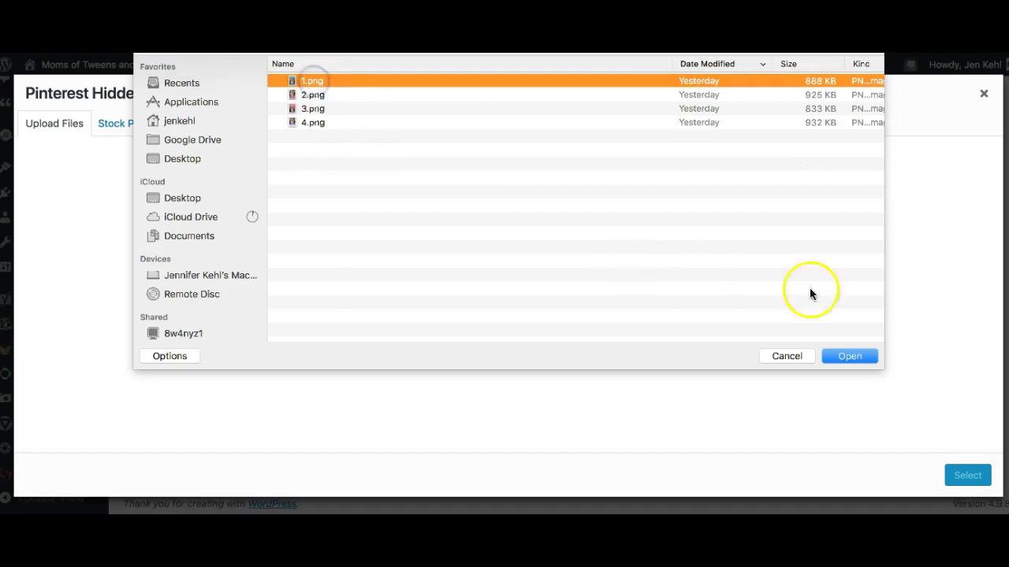
pyautogui.click(850, 356)
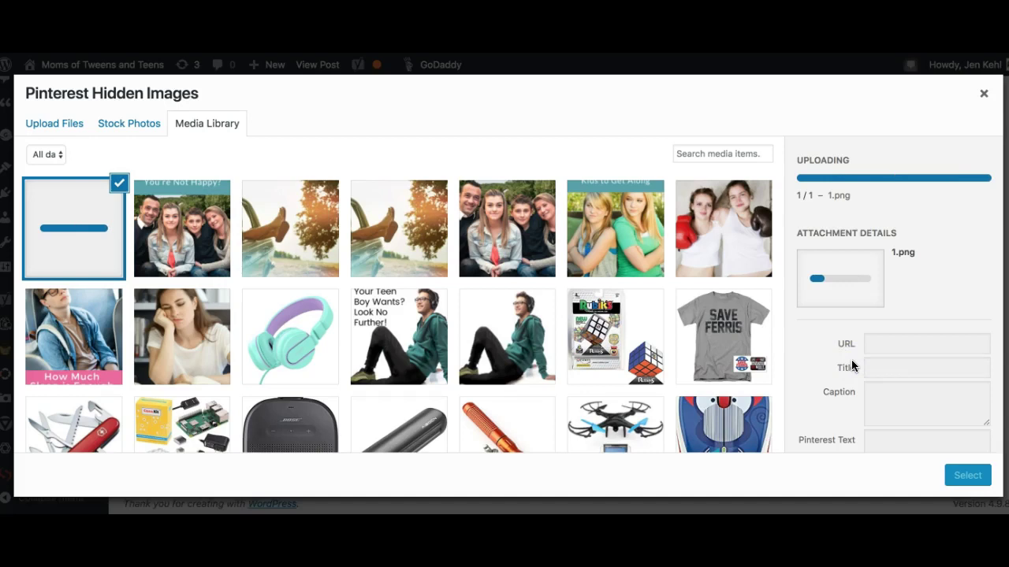
# Title the uploaded image "1 - Happy Family" and paste the copied pin description as its Pinterest Text.
pyautogui.scroll(-2, 851, 359)
pyautogui.click(890, 277)
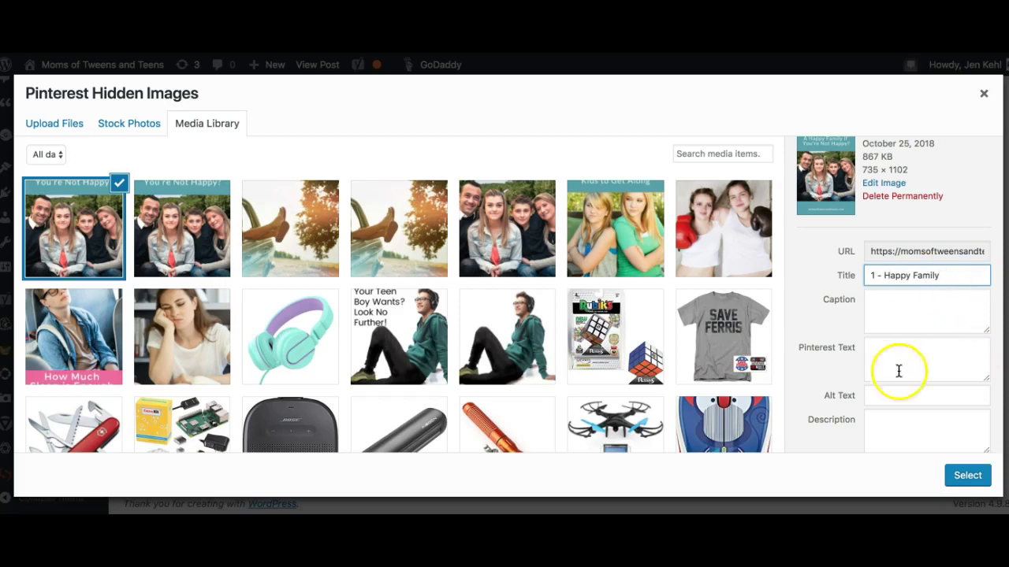
pyautogui.scroll(-5, 910, 347)
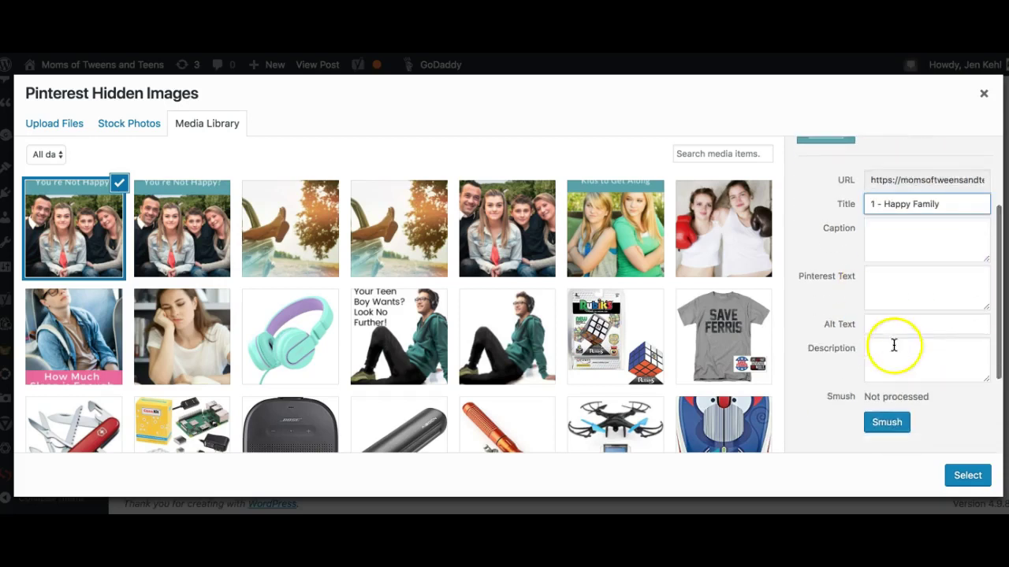
pyautogui.scroll(3, 875, 337)
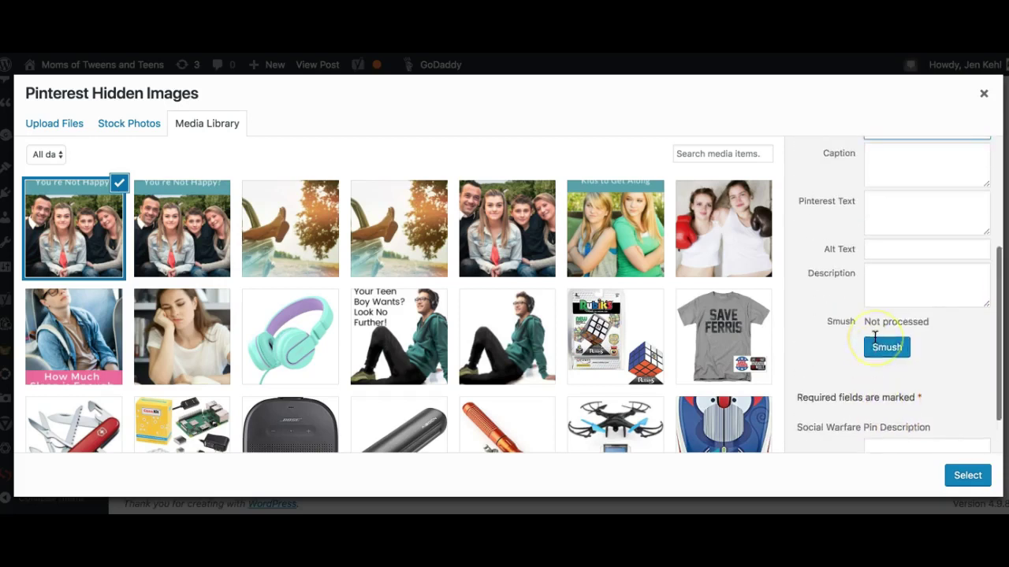
pyautogui.scroll(1, 875, 338)
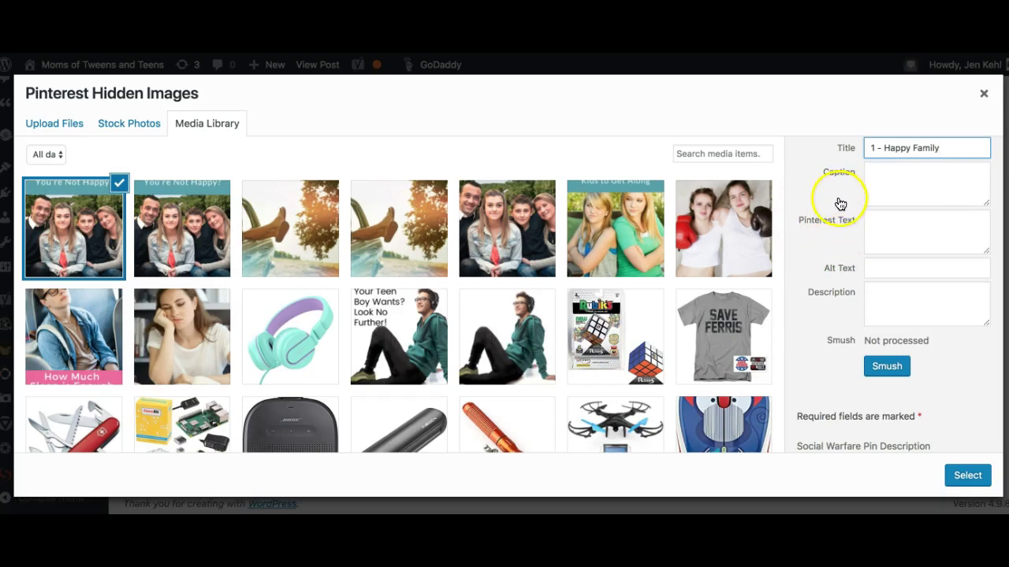
pyautogui.scroll(-2, 838, 410)
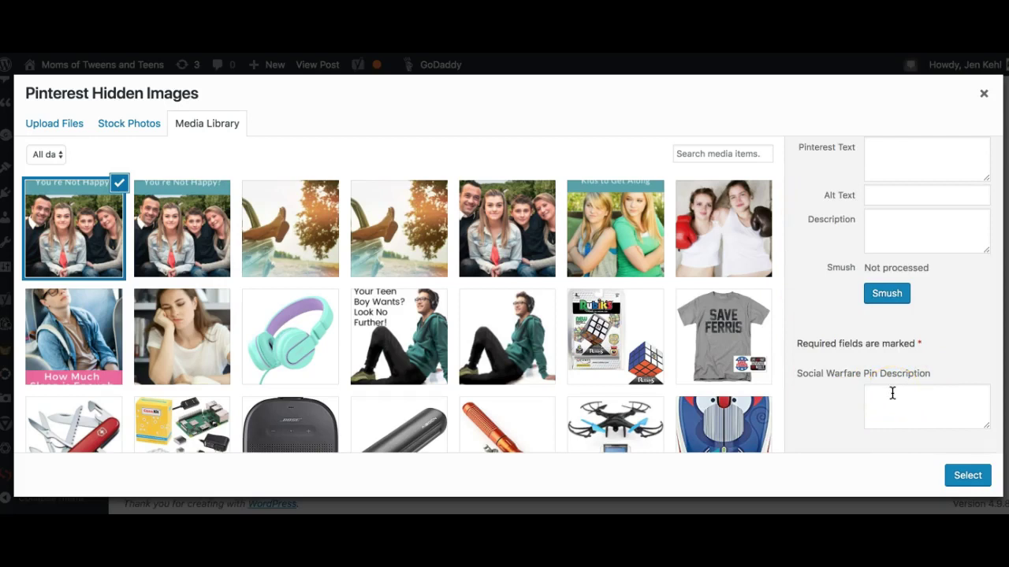
pyautogui.scroll(3, 874, 350)
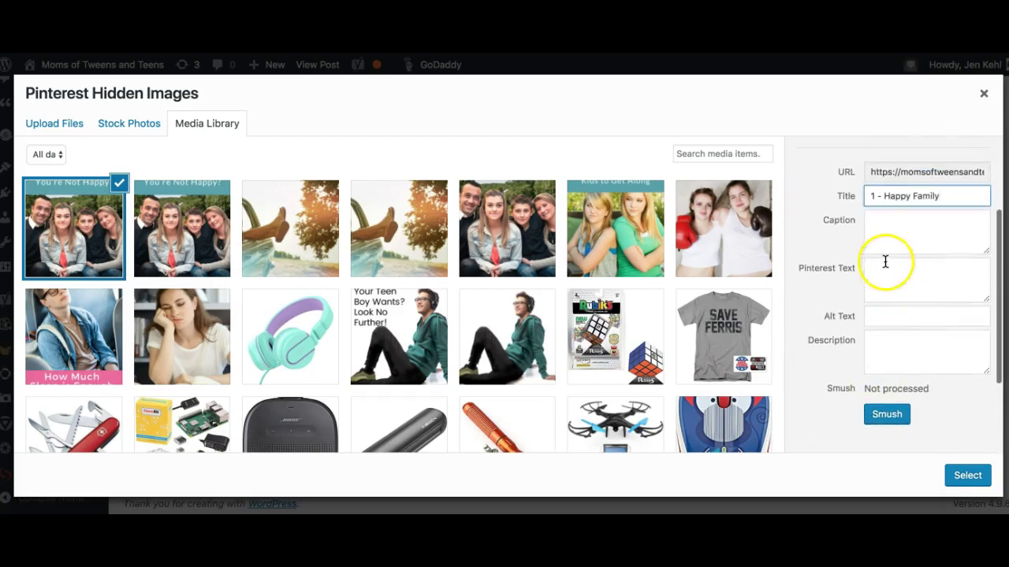
pyautogui.click(865, 267)
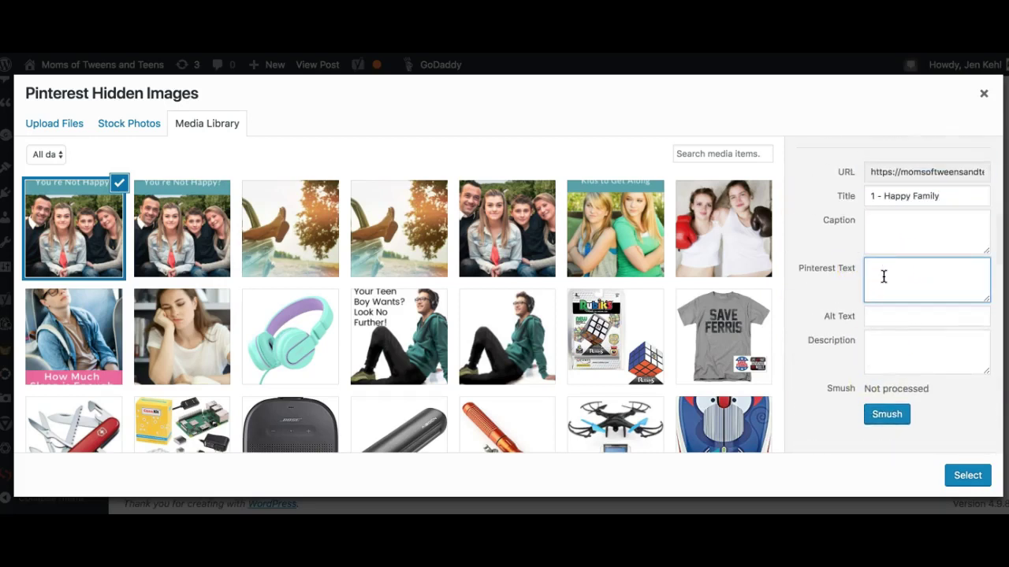
pyautogui.hotkey('ctrl', 'v')
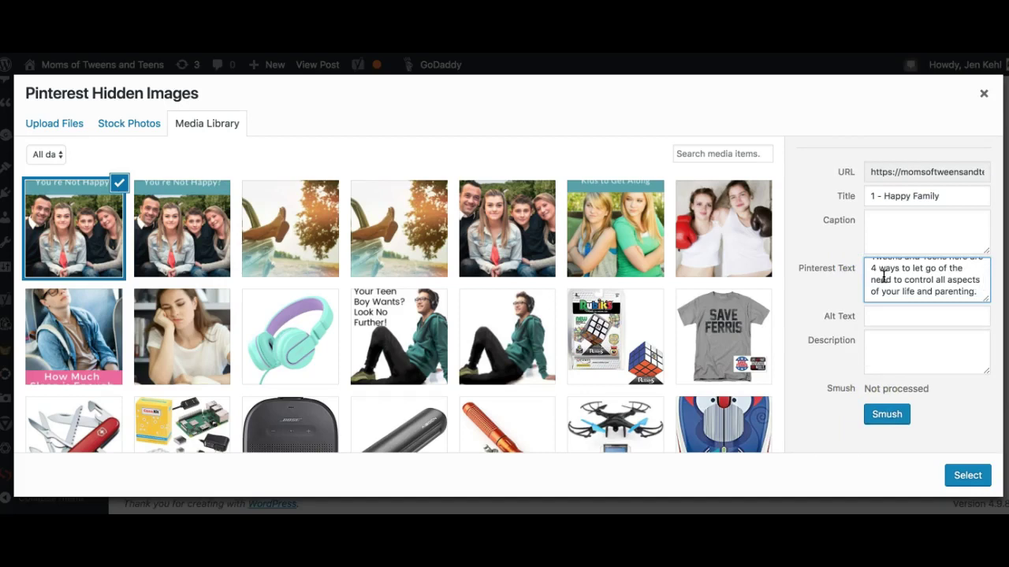
# Switch to Pinterest and bring up the search suggestions for "let go of".
pyautogui.scroll(2, 946, 284)
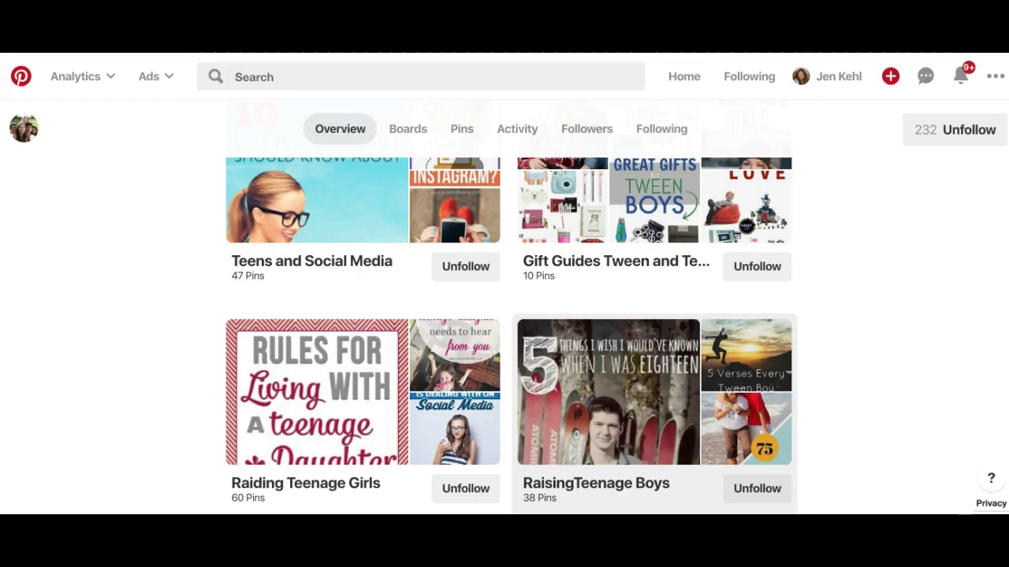
pyautogui.scroll(5, 539, 202)
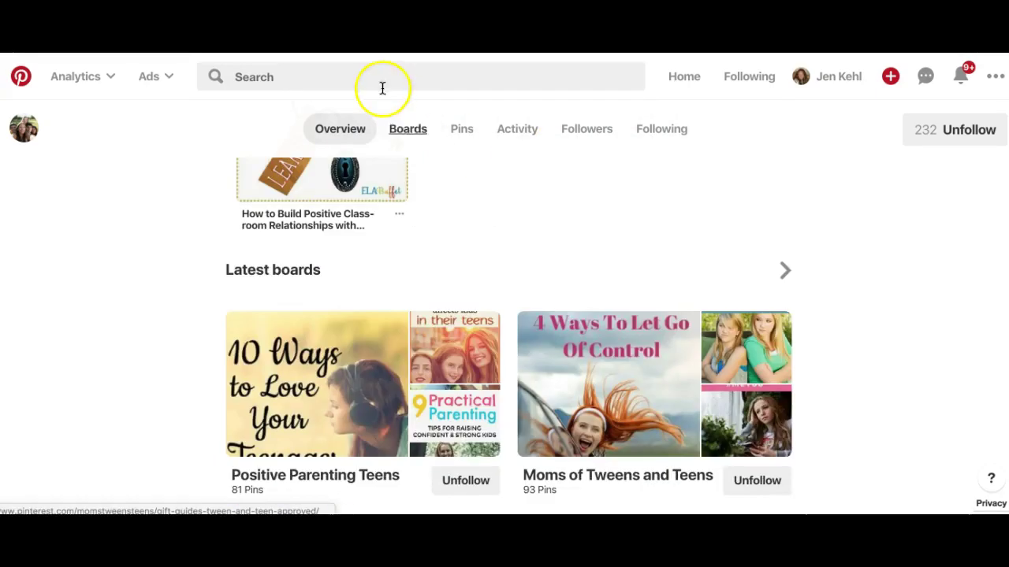
pyautogui.click(295, 72)
pyautogui.write('le')
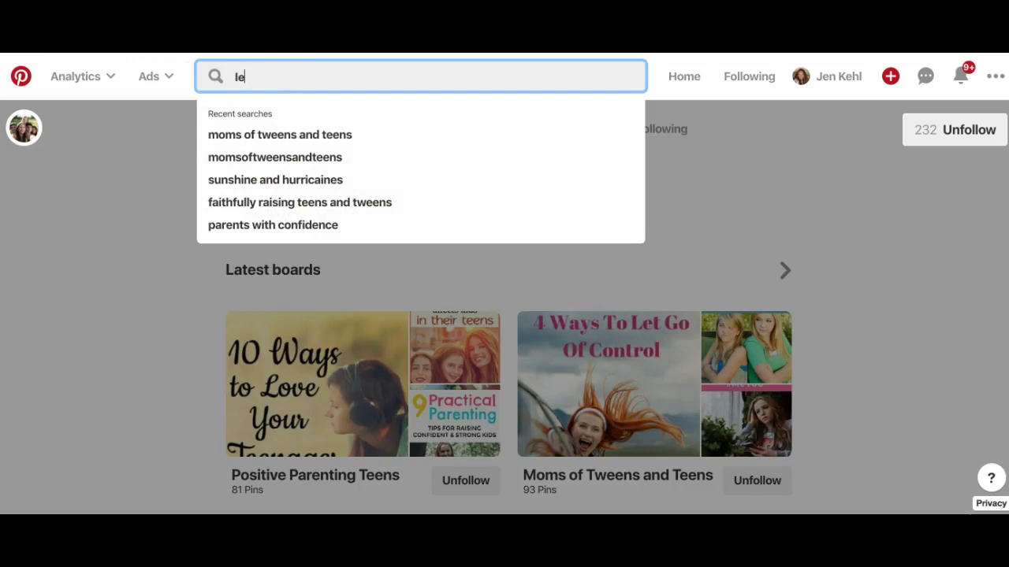
pyautogui.write('t go')
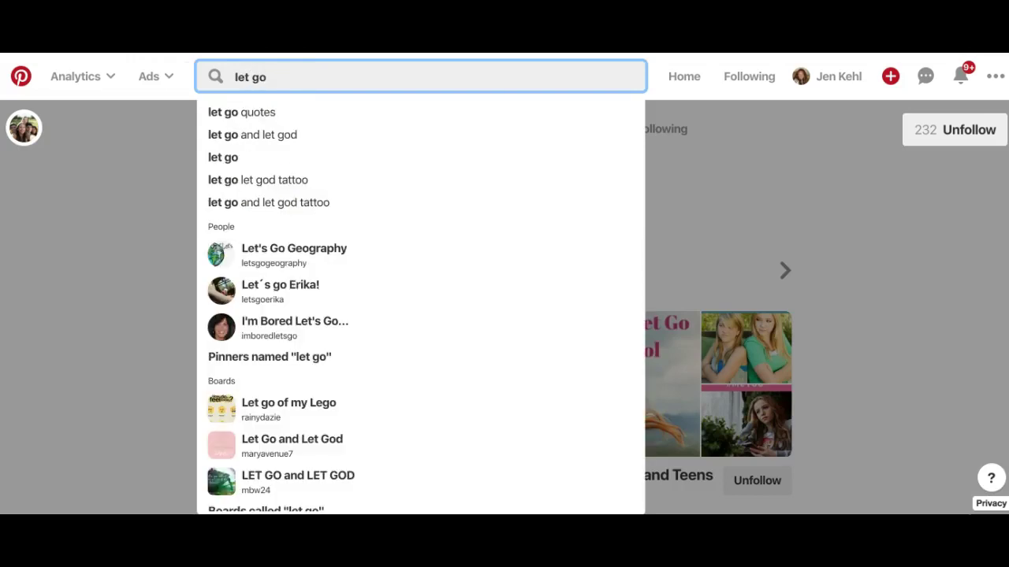
pyautogui.write(' of')
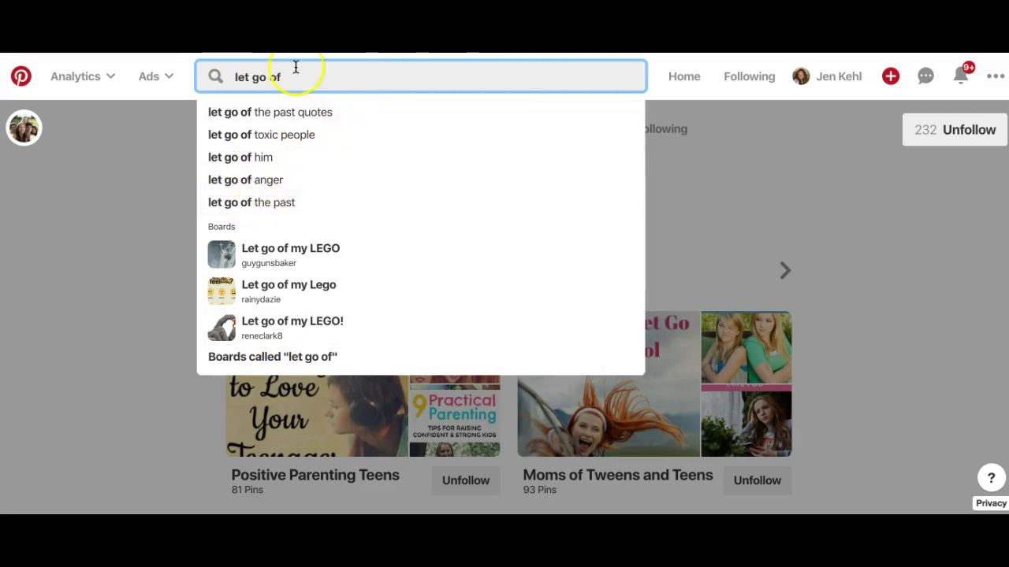
# Replace the search phrase with "moms need to" to view its suggestions, and shorten it back to "moms need".
pyautogui.moveTo(288, 75); pyautogui.dragTo(234, 81)
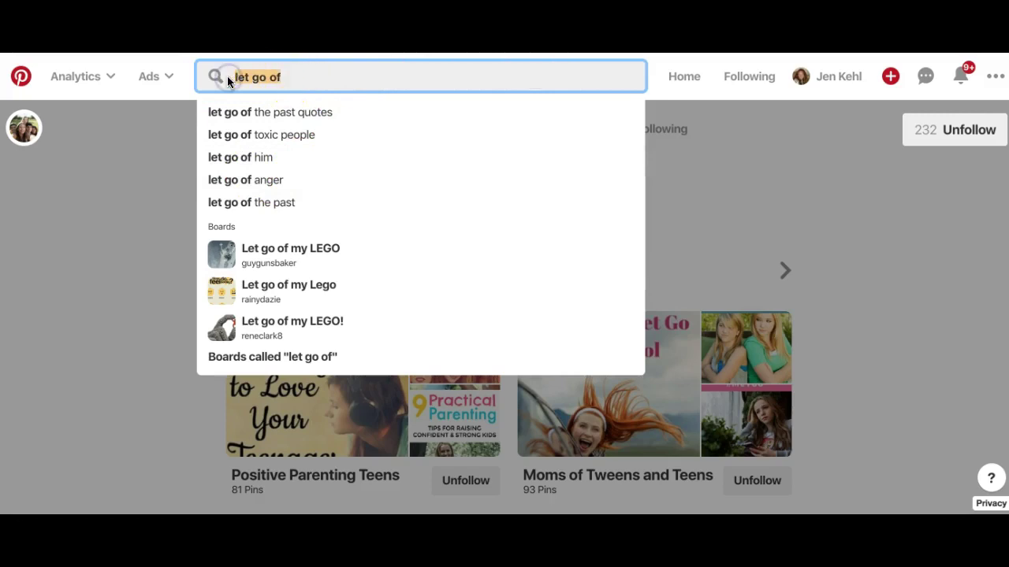
pyautogui.write('moms need')
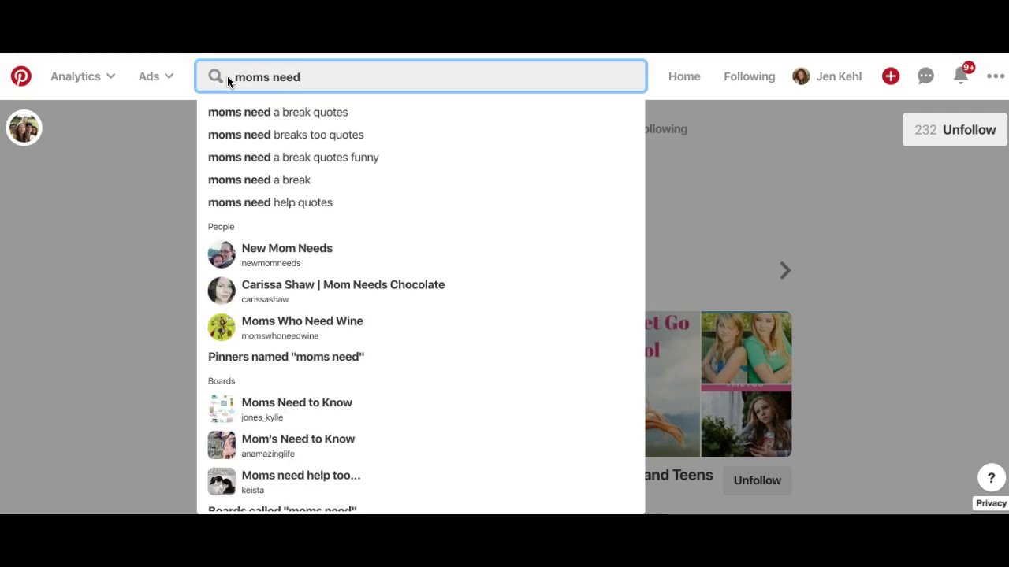
pyautogui.write(' t')
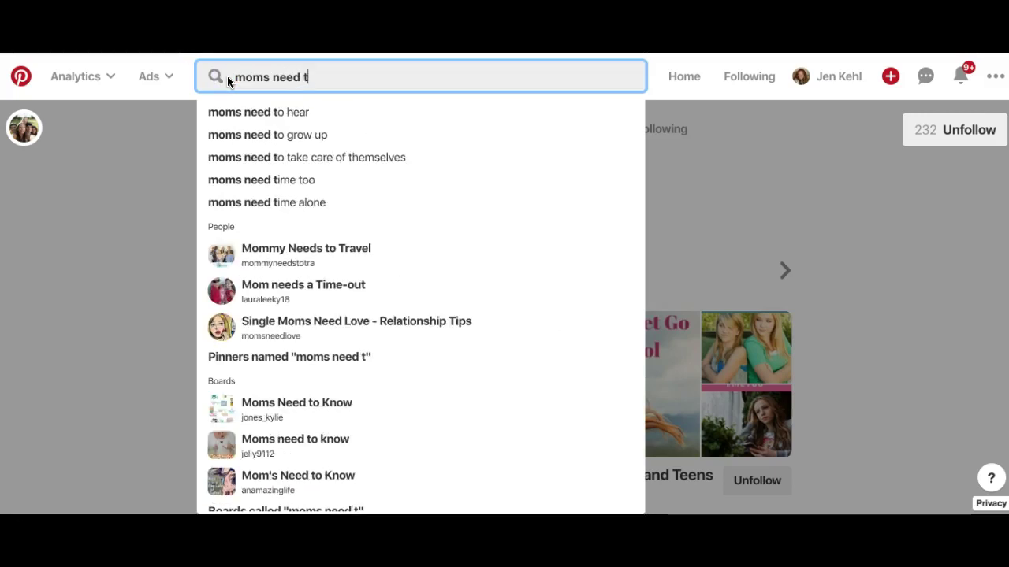
pyautogui.write('o')
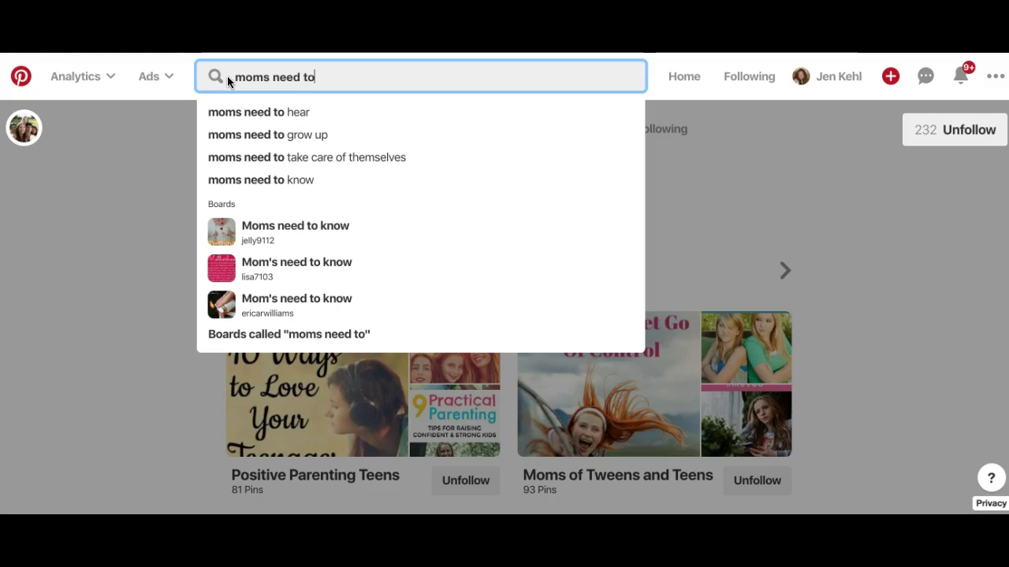
pyautogui.press('BackSpace')
pyautogui.press('BackSpace')
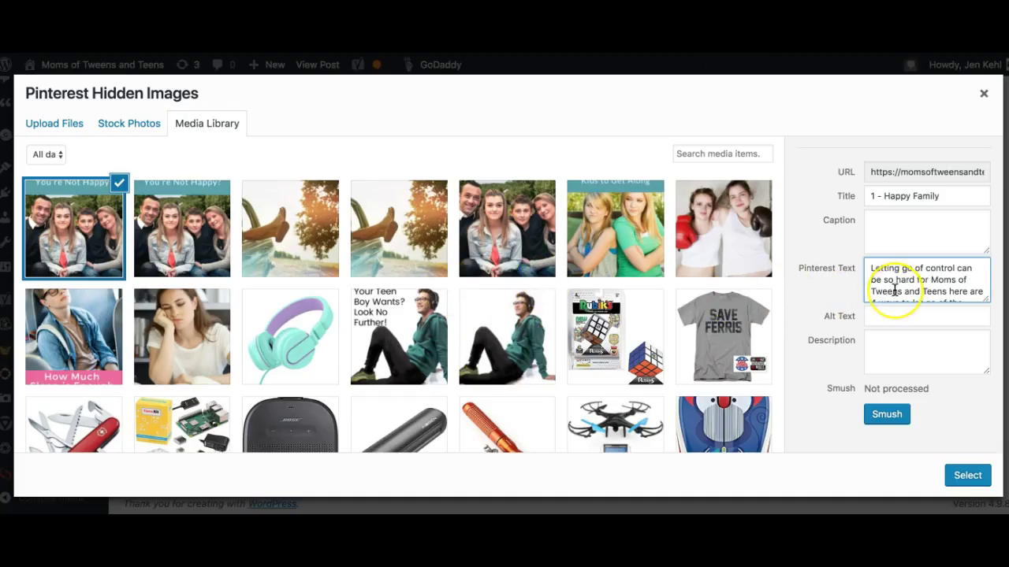
# Switch back to WordPress and append "#moms #tweens #teens #need #break" to the end of the image's Pinterest Text.
pyautogui.scroll(-2, 894, 290)
pyautogui.click(916, 302)
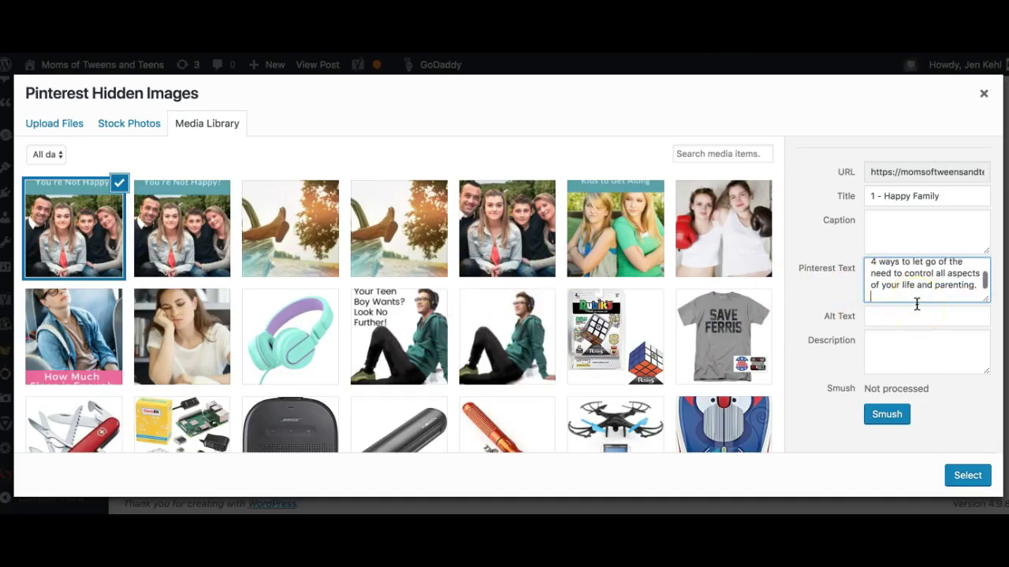
pyautogui.write('#moms')
pyautogui.write(' #')
pyautogui.write('tweenss')
pyautogui.write(' #teens')
pyautogui.write(' #need')
pyautogui.write(' #')
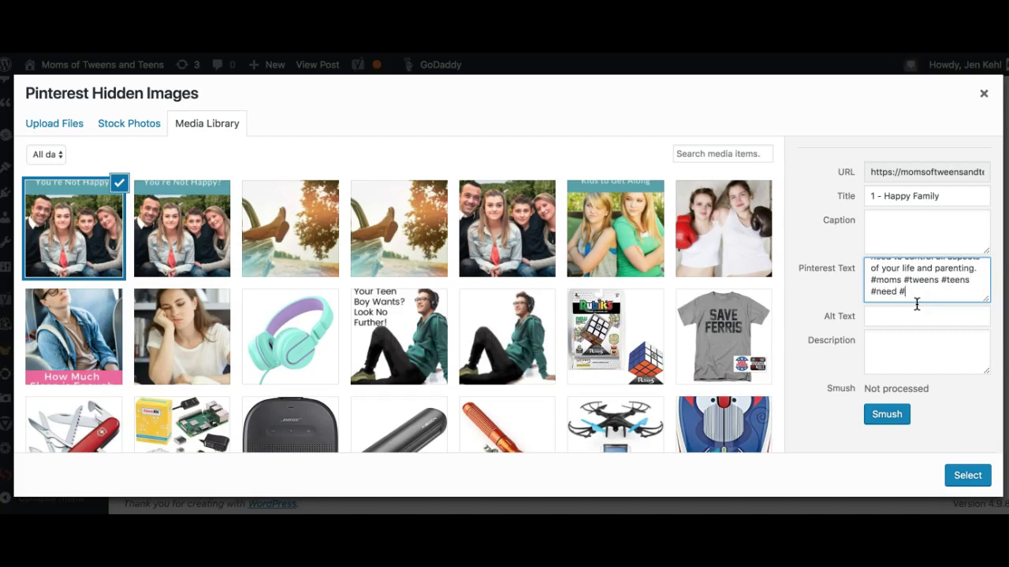
pyautogui.write('break')
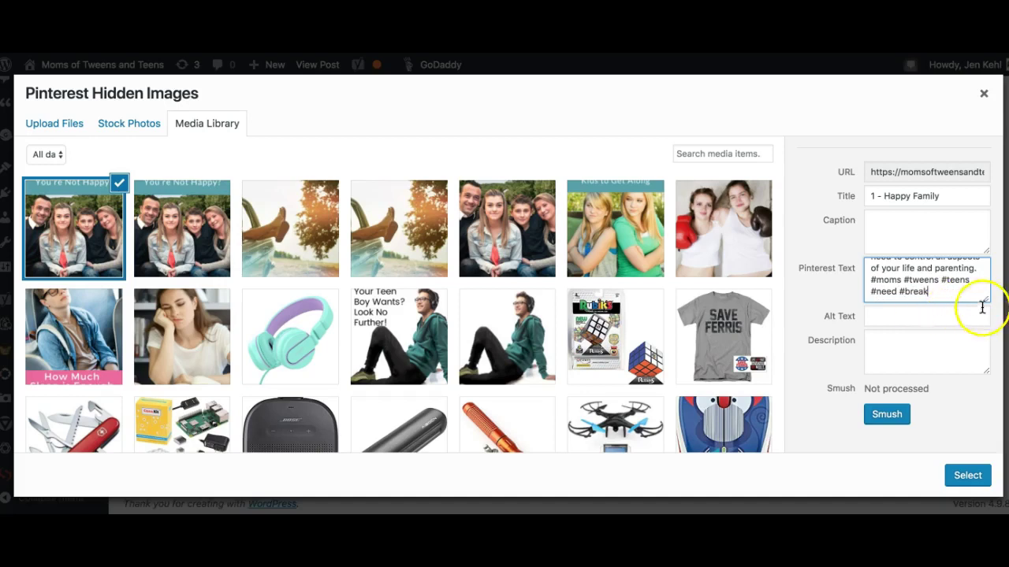
# Proofread the image's full Pinterest Text, from the opening sentence about letting go of control to the closing hashtags.
pyautogui.scroll(3, 972, 289)
pyautogui.scroll(2, 971, 291)
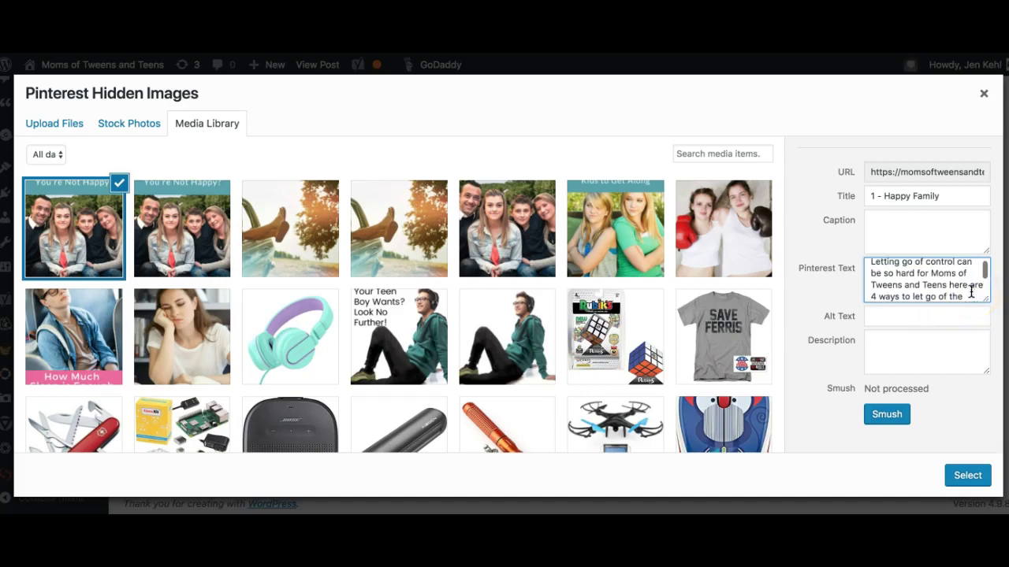
pyautogui.scroll(-3, 972, 292)
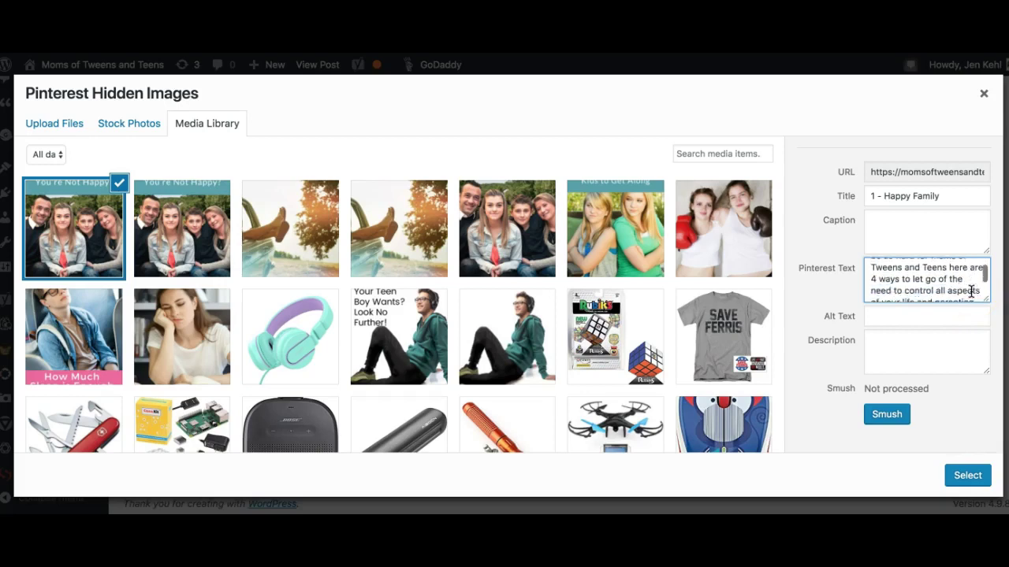
pyautogui.scroll(3, 971, 292)
pyautogui.click(934, 268)
pyautogui.click(945, 290)
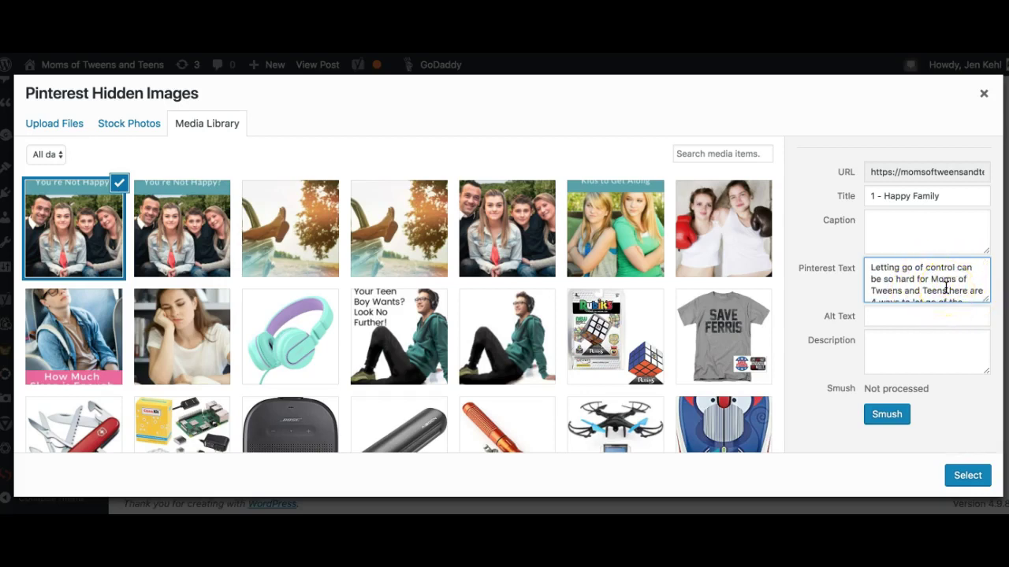
pyautogui.scroll(-3, 945, 287)
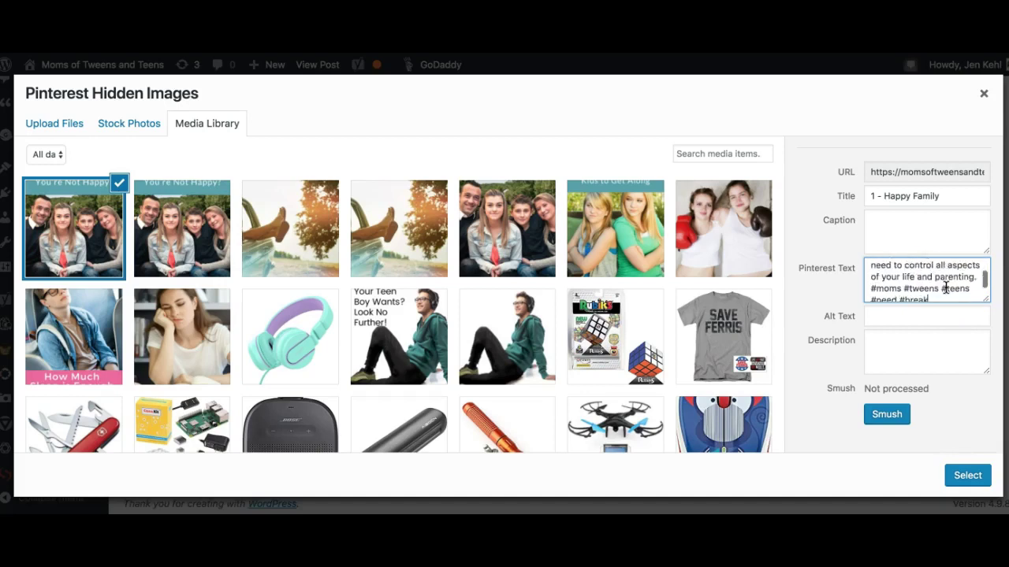
pyautogui.scroll(3, 945, 288)
pyautogui.scroll(1, 946, 290)
pyautogui.click(928, 285)
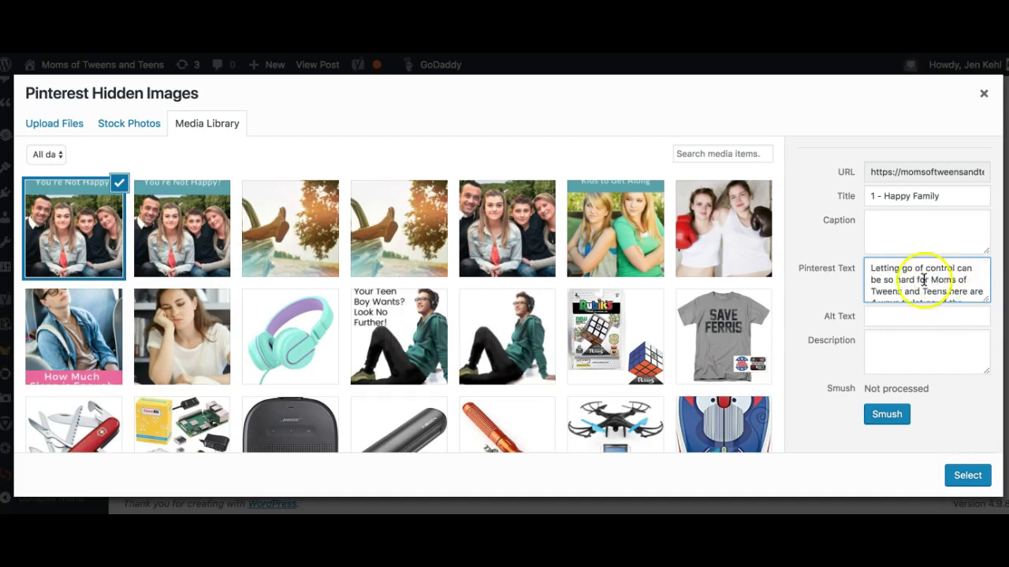
pyautogui.scroll(-1, 932, 292)
pyautogui.scroll(-1, 933, 291)
pyautogui.scroll(2, 933, 292)
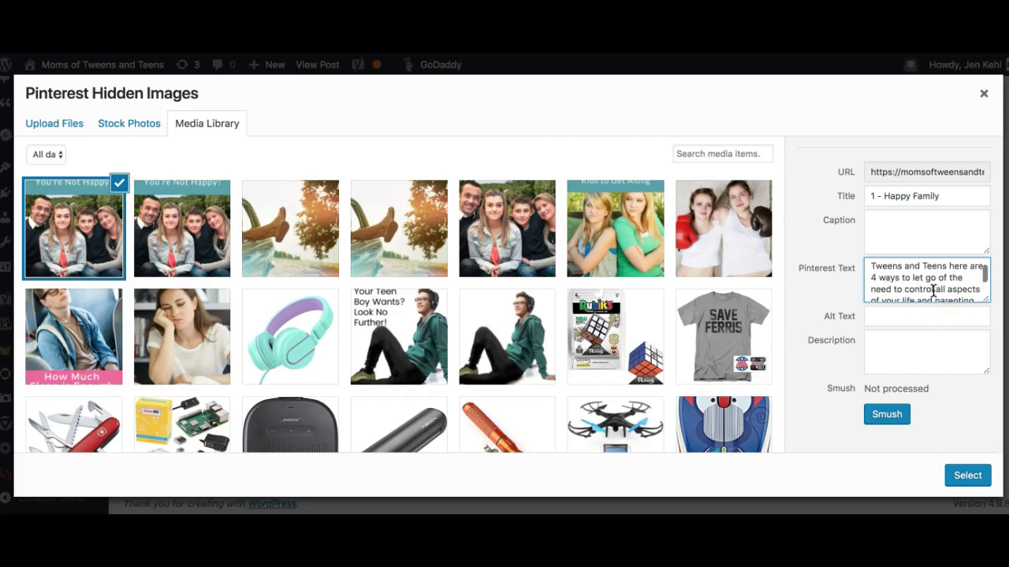
pyautogui.scroll(-1, 933, 290)
pyautogui.scroll(-2, 933, 290)
pyautogui.scroll(2, 933, 290)
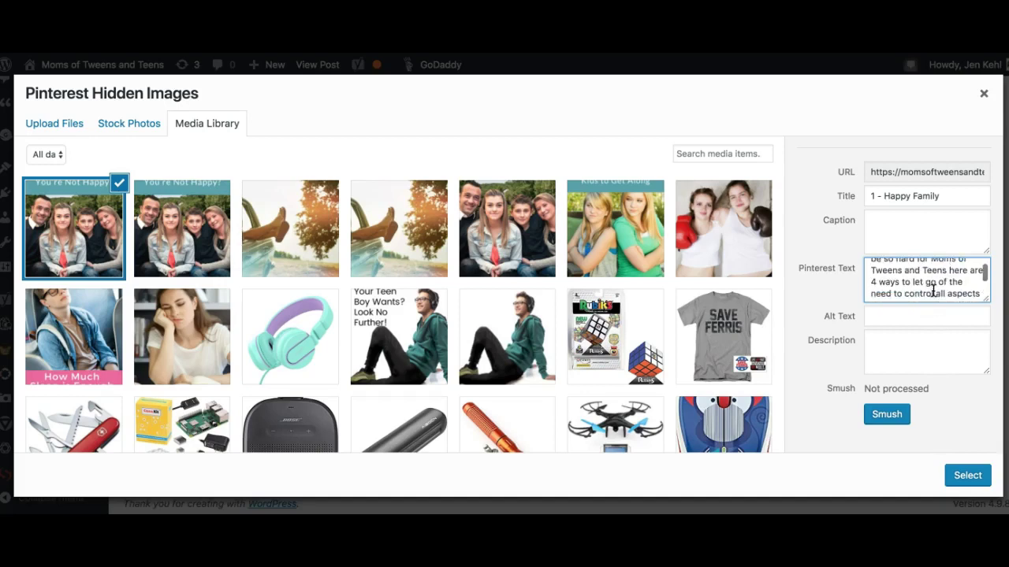
pyautogui.click(946, 286)
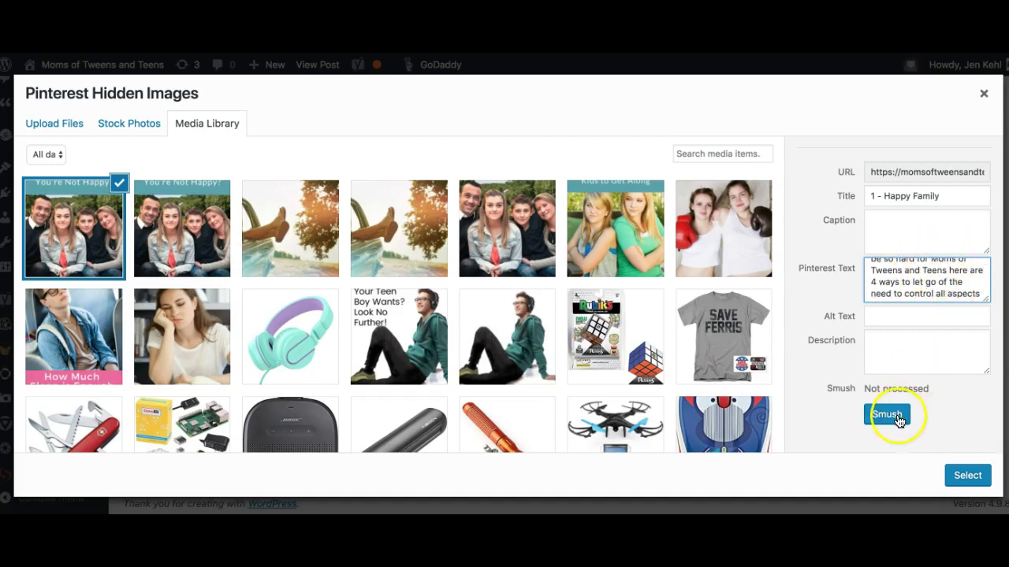
# Set the selected family image's alt text to "how can I be happy as a mom".
pyautogui.click(894, 317)
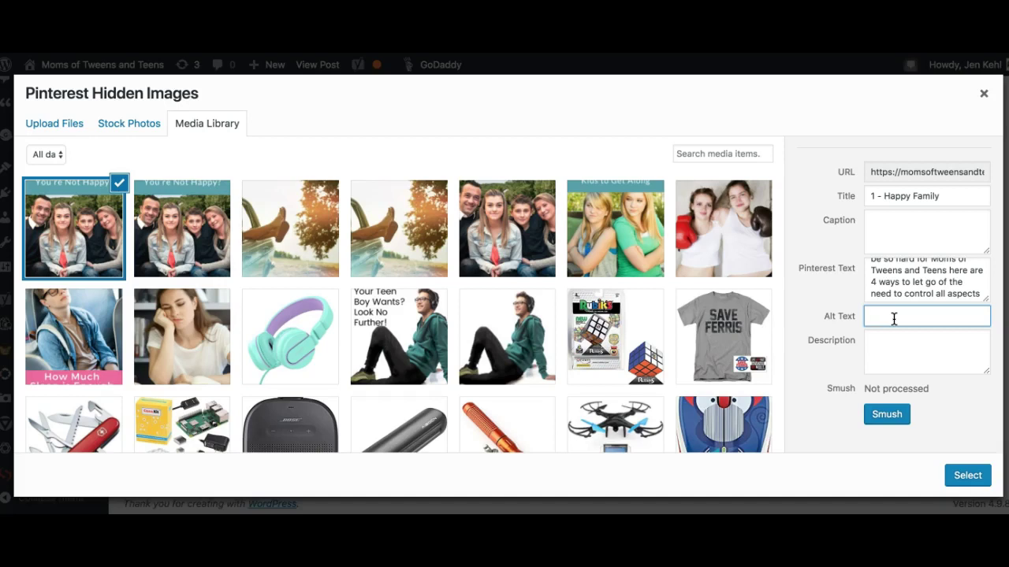
pyautogui.write('how can I be happy as a mom')
# Optimize the family image with Smush and add it to the post as a Pinterest hidden image.
pyautogui.click(888, 416)
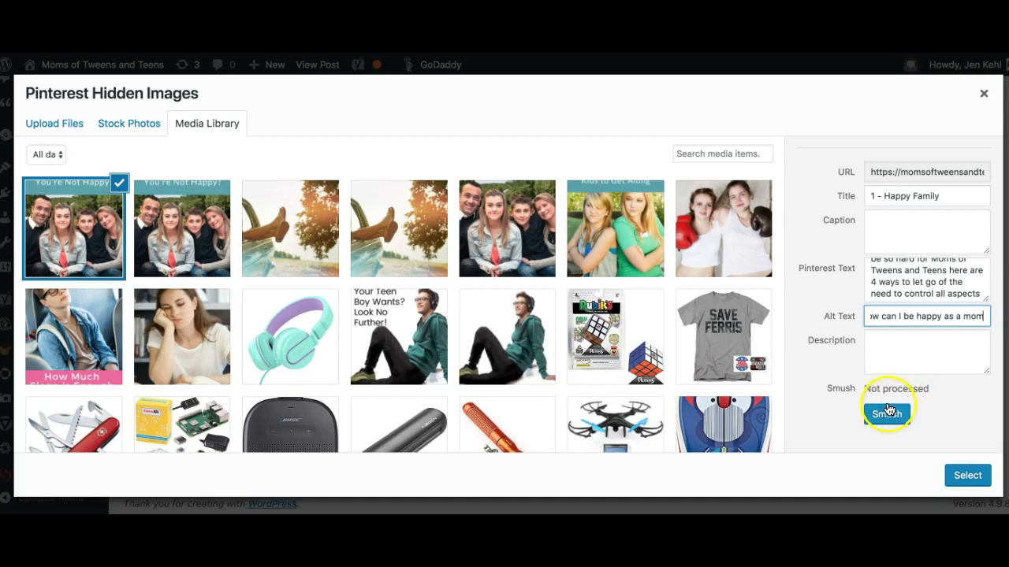
pyautogui.scroll(-3, 889, 409)
pyautogui.scroll(3, 889, 410)
pyautogui.click(888, 408)
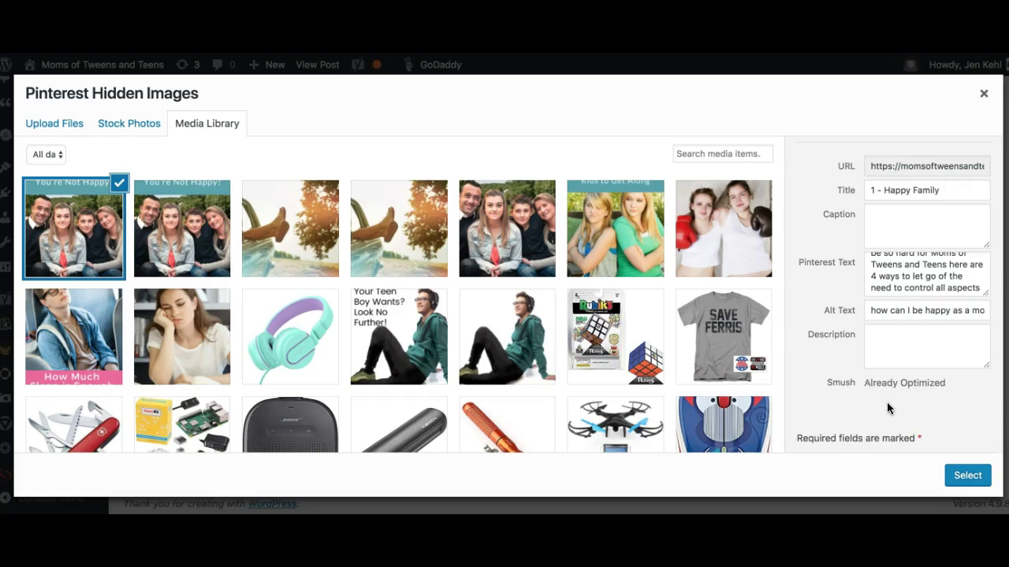
pyautogui.click(967, 476)
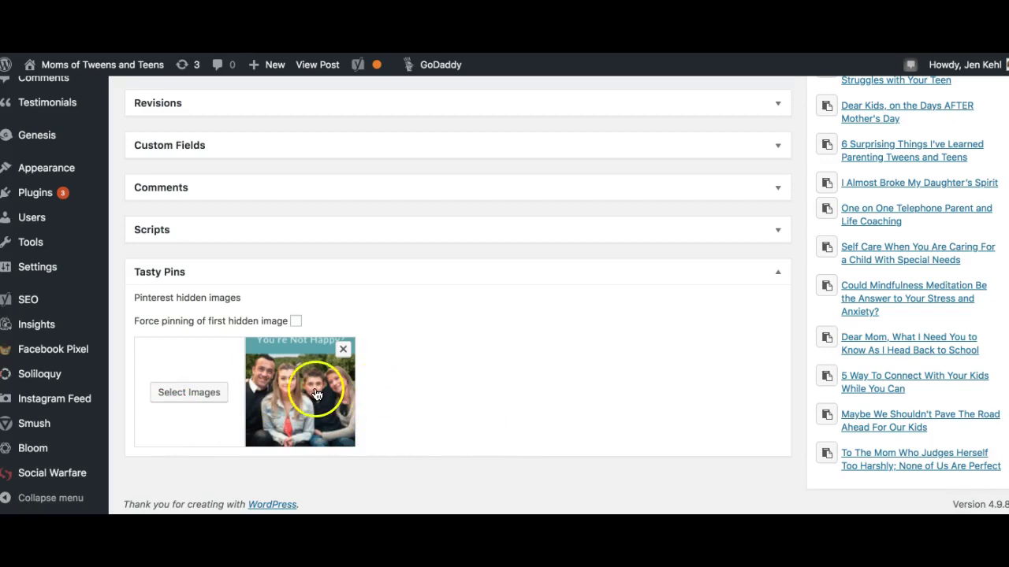
# Review the post's Social Warfare options, Yoast focus keyword and SEO analysis, and the hidden image under Tasty Pins.
pyautogui.scroll(15, 440, 362)
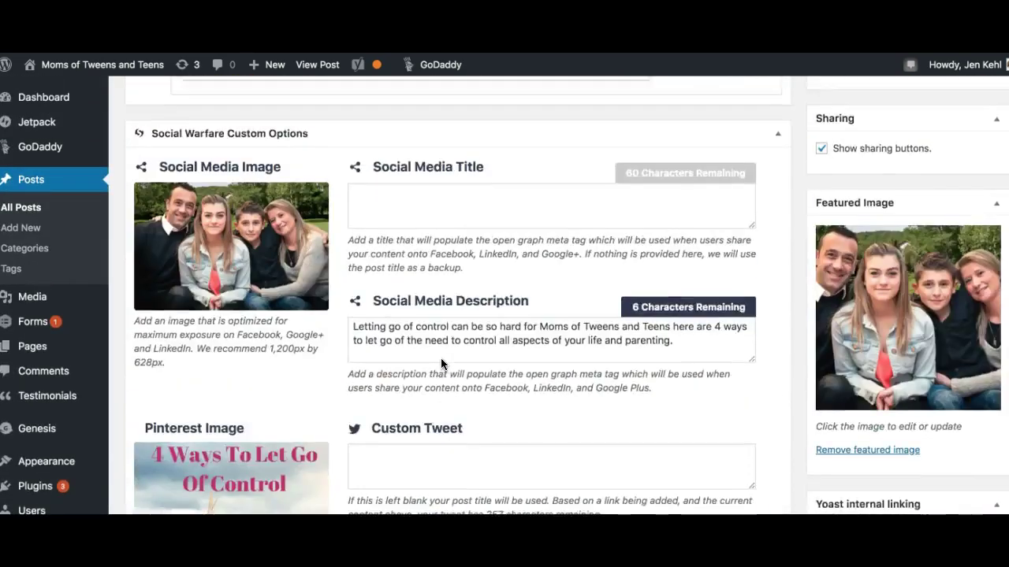
pyautogui.scroll(15, 441, 363)
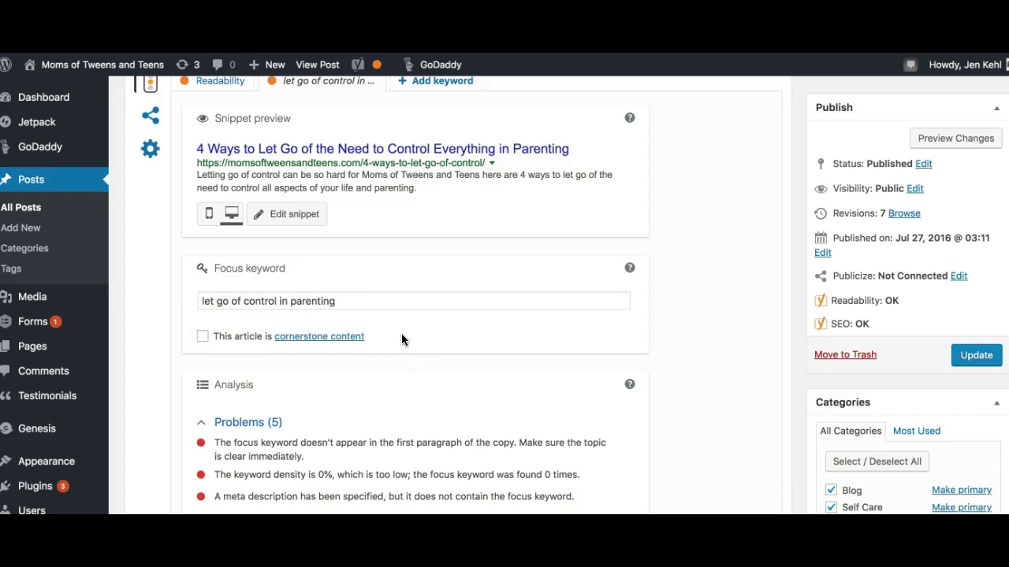
pyautogui.scroll(-5, 402, 335)
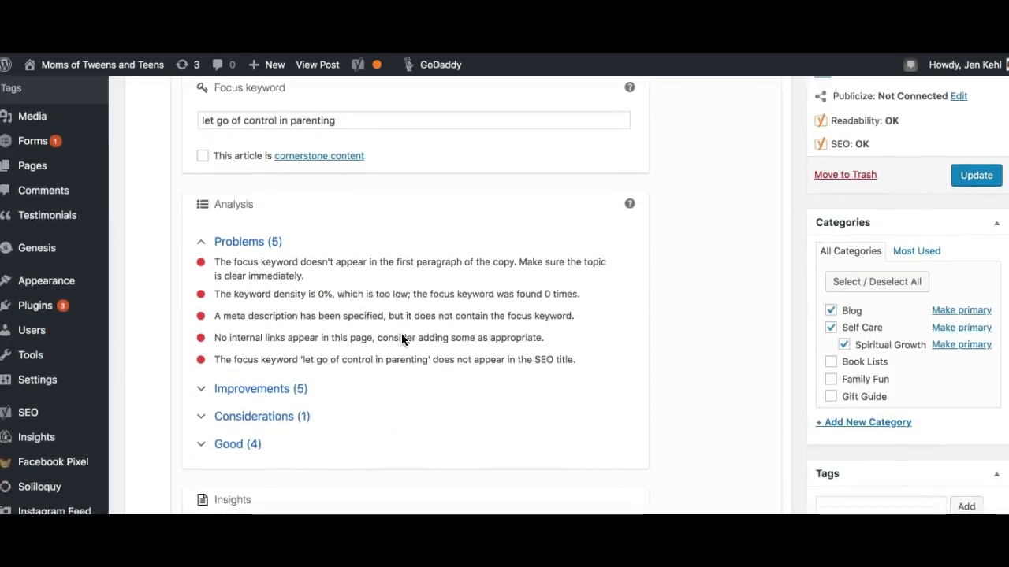
pyautogui.scroll(-15, 402, 337)
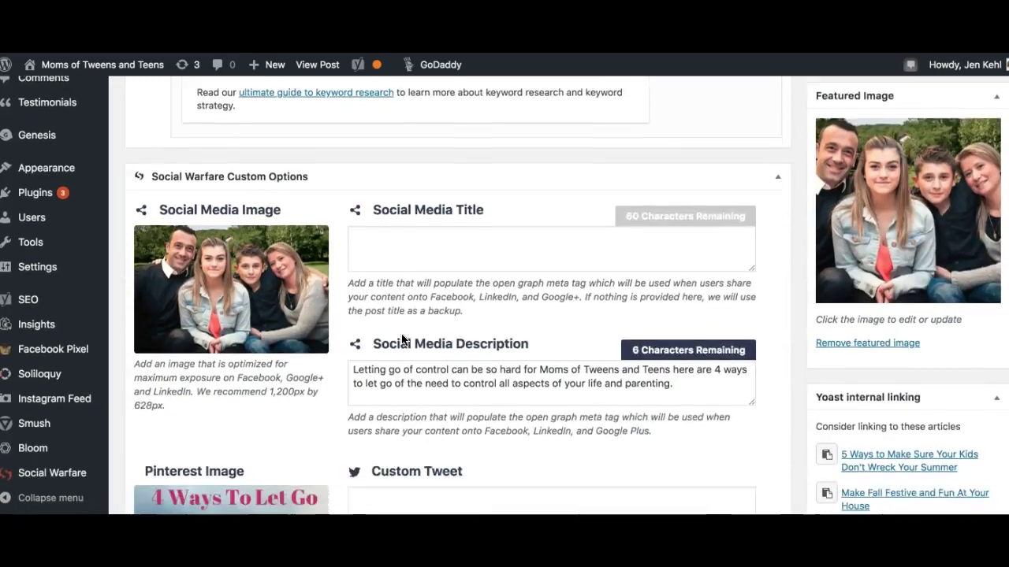
pyautogui.scroll(-12, 402, 340)
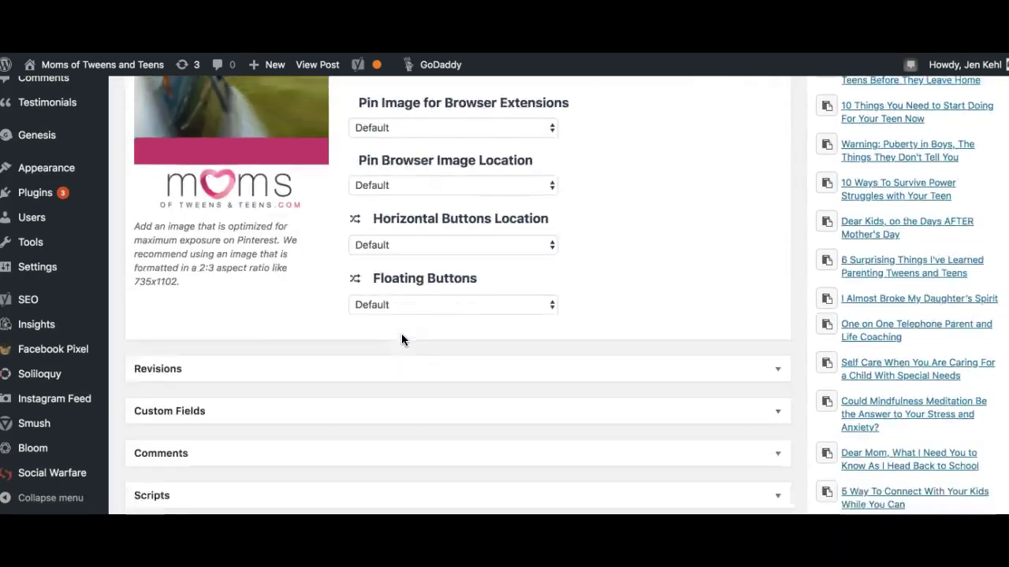
pyautogui.scroll(-6, 401, 340)
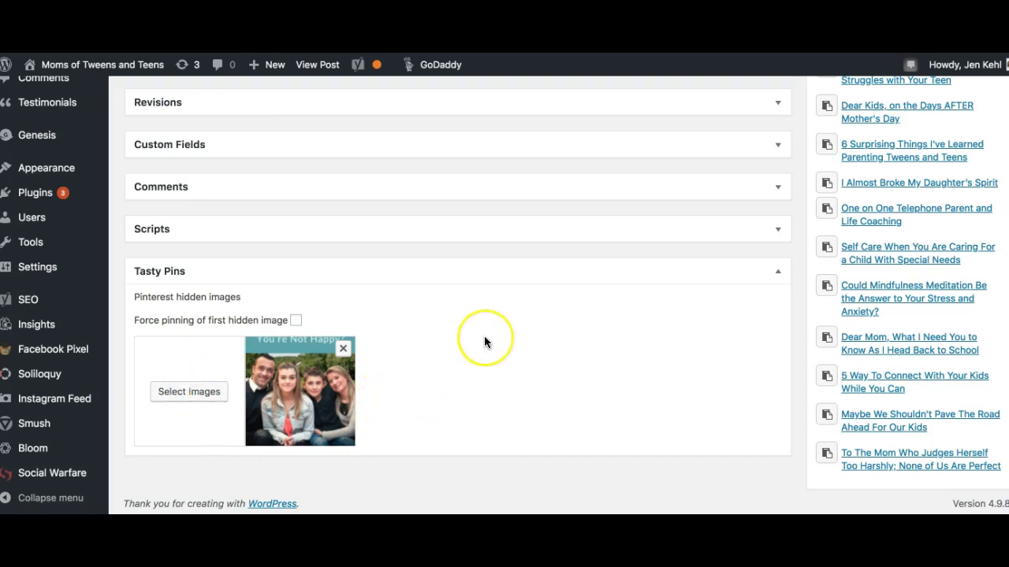
# Update the published post, choosing to publish it without viewing the proofreader's suggestions.
pyautogui.scroll(20, 484, 336)
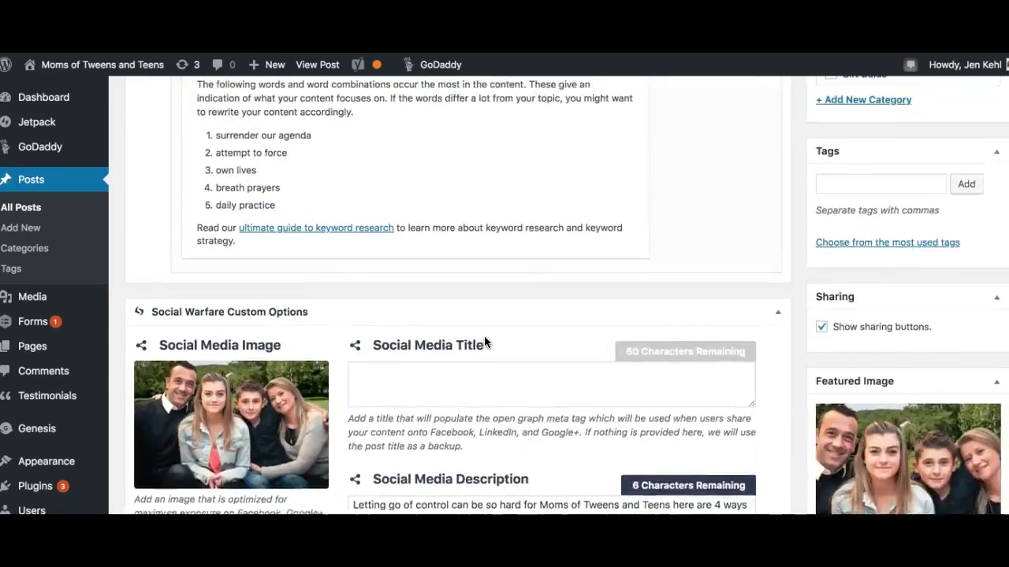
pyautogui.scroll(15, 484, 335)
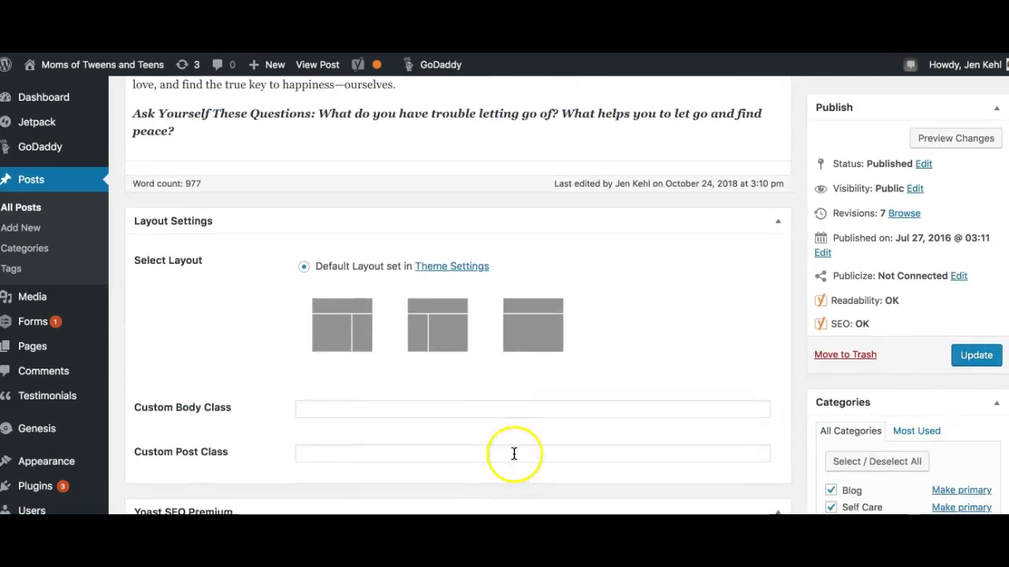
pyautogui.click(977, 356)
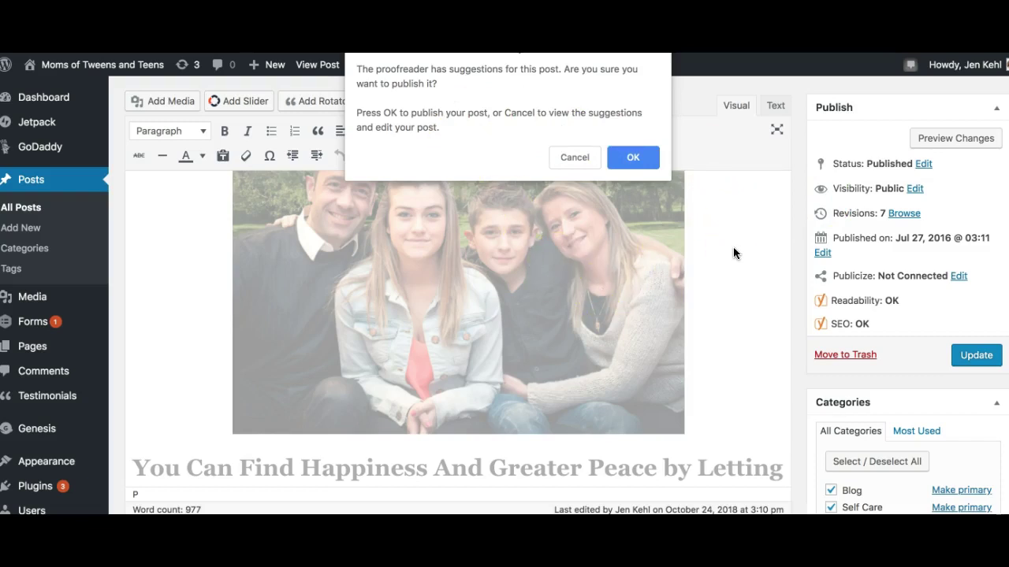
pyautogui.click(626, 157)
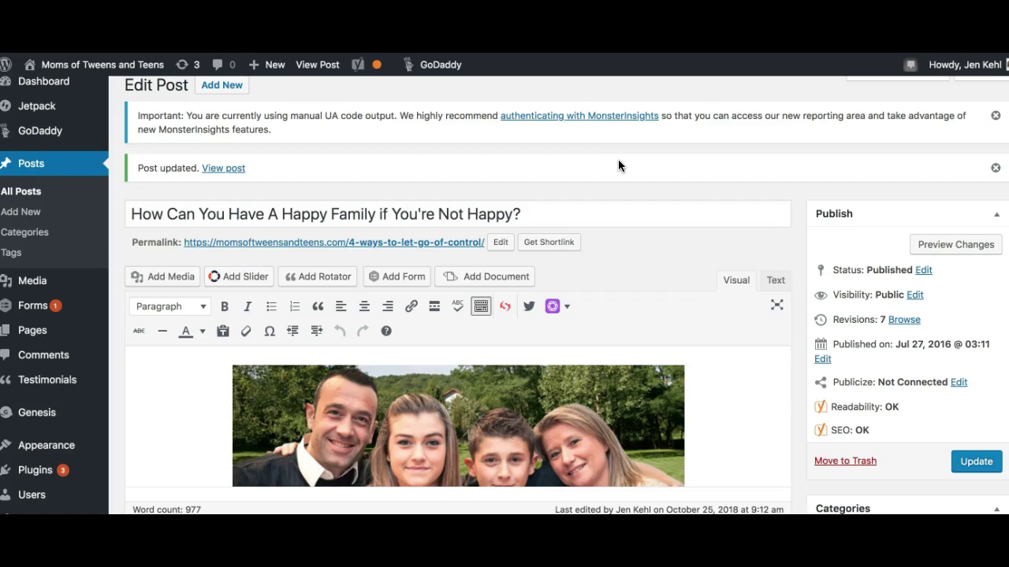
pyautogui.scroll(-5, 474, 338)
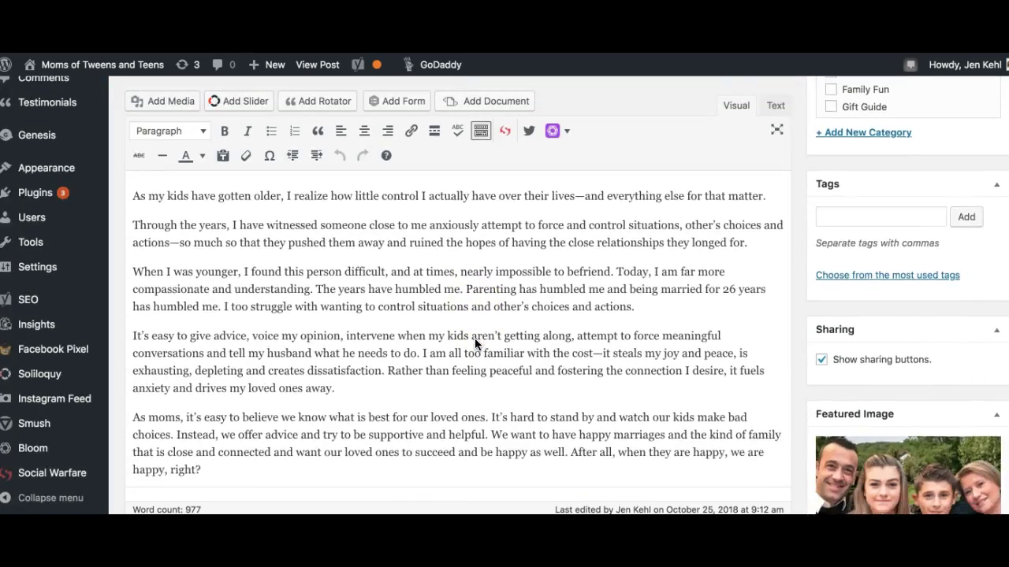
pyautogui.scroll(5, 474, 338)
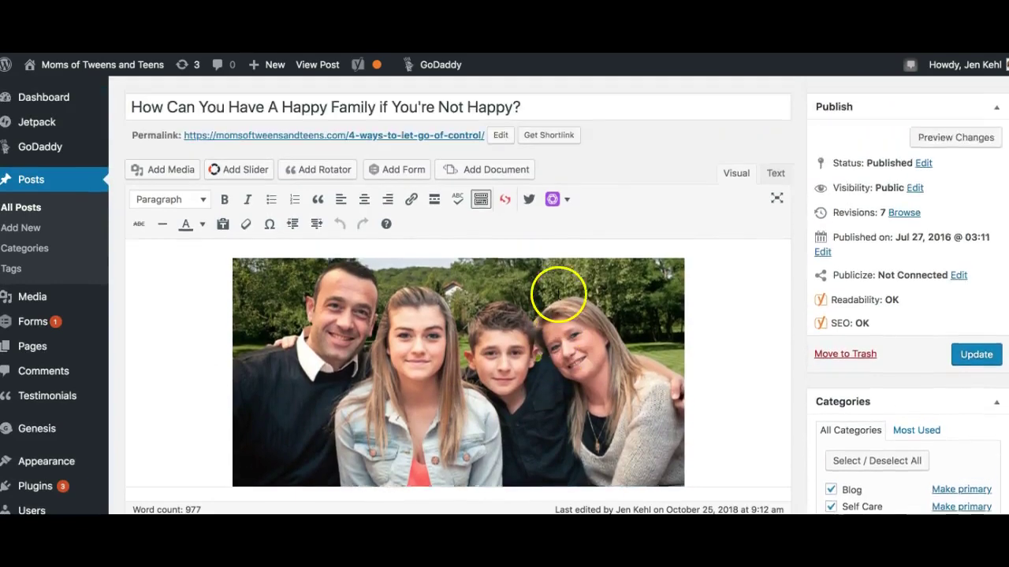